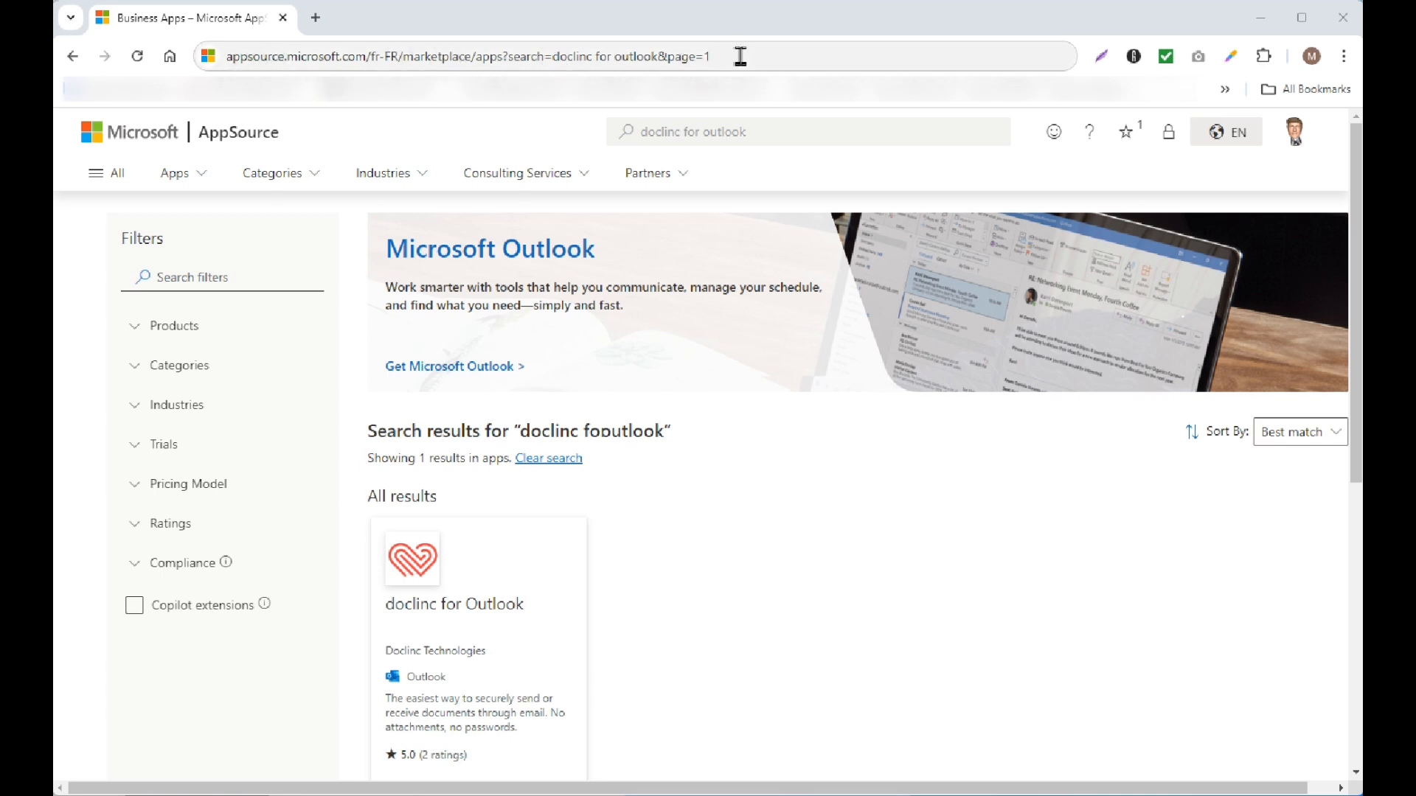
scroll(784, 502, down, 2)
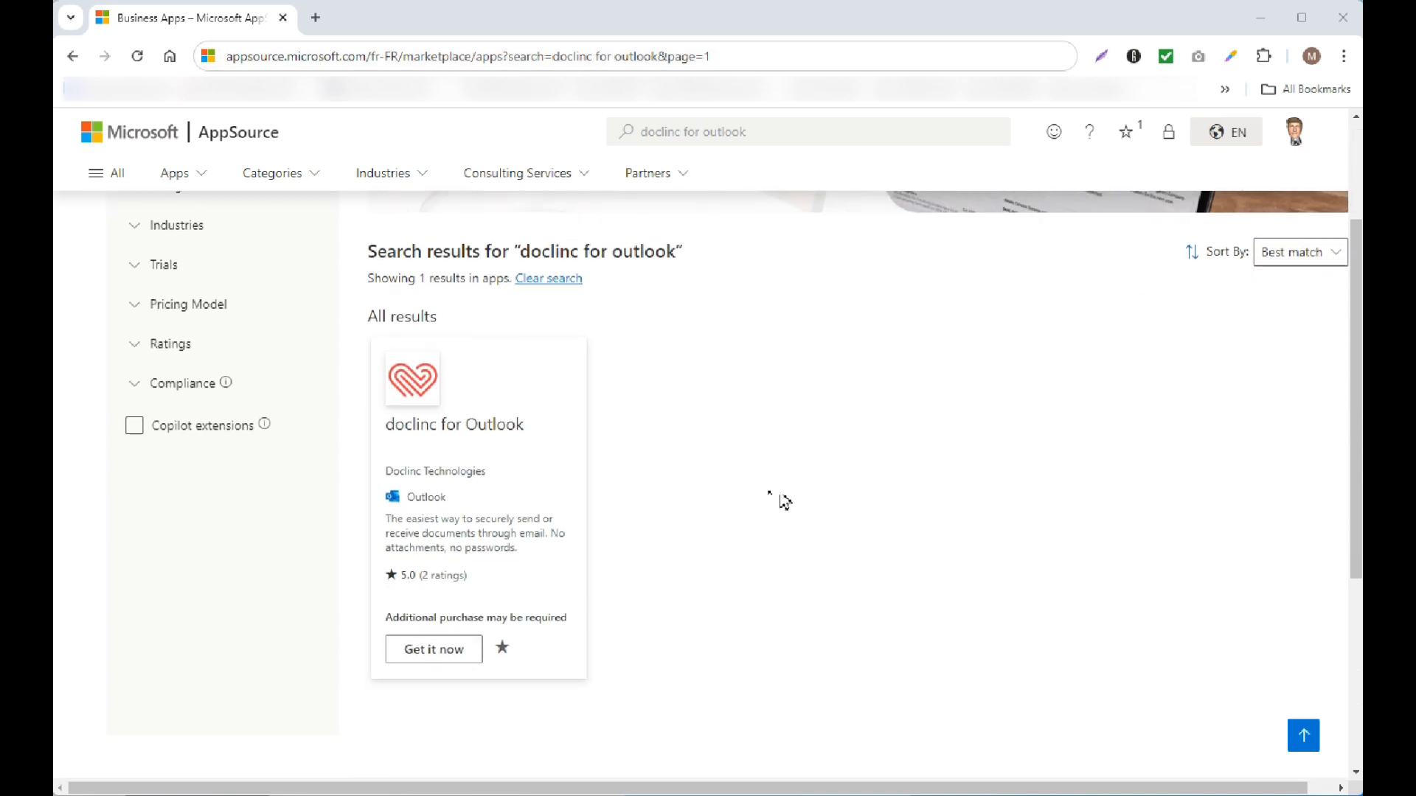
scroll(785, 501, up, 2)
click(721, 132)
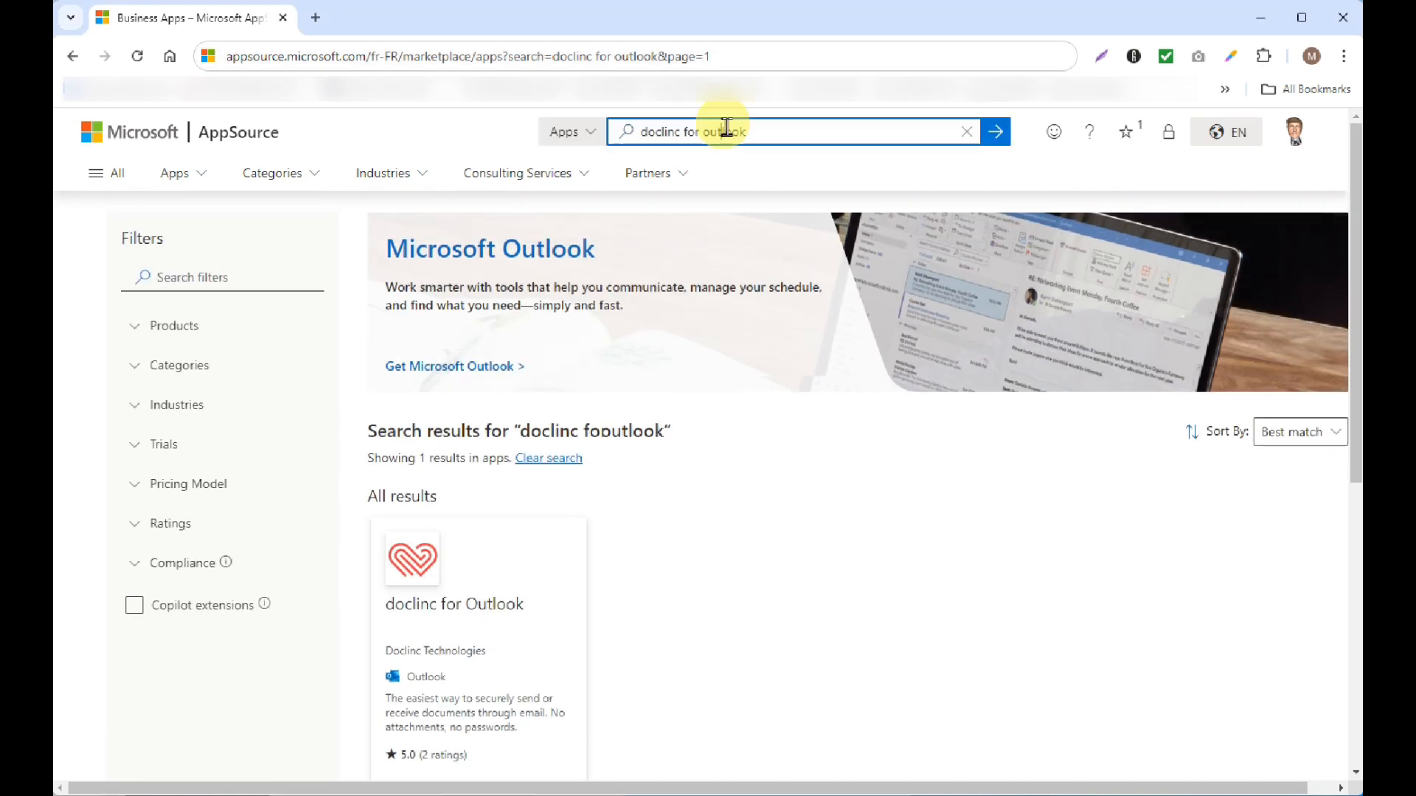
click(736, 167)
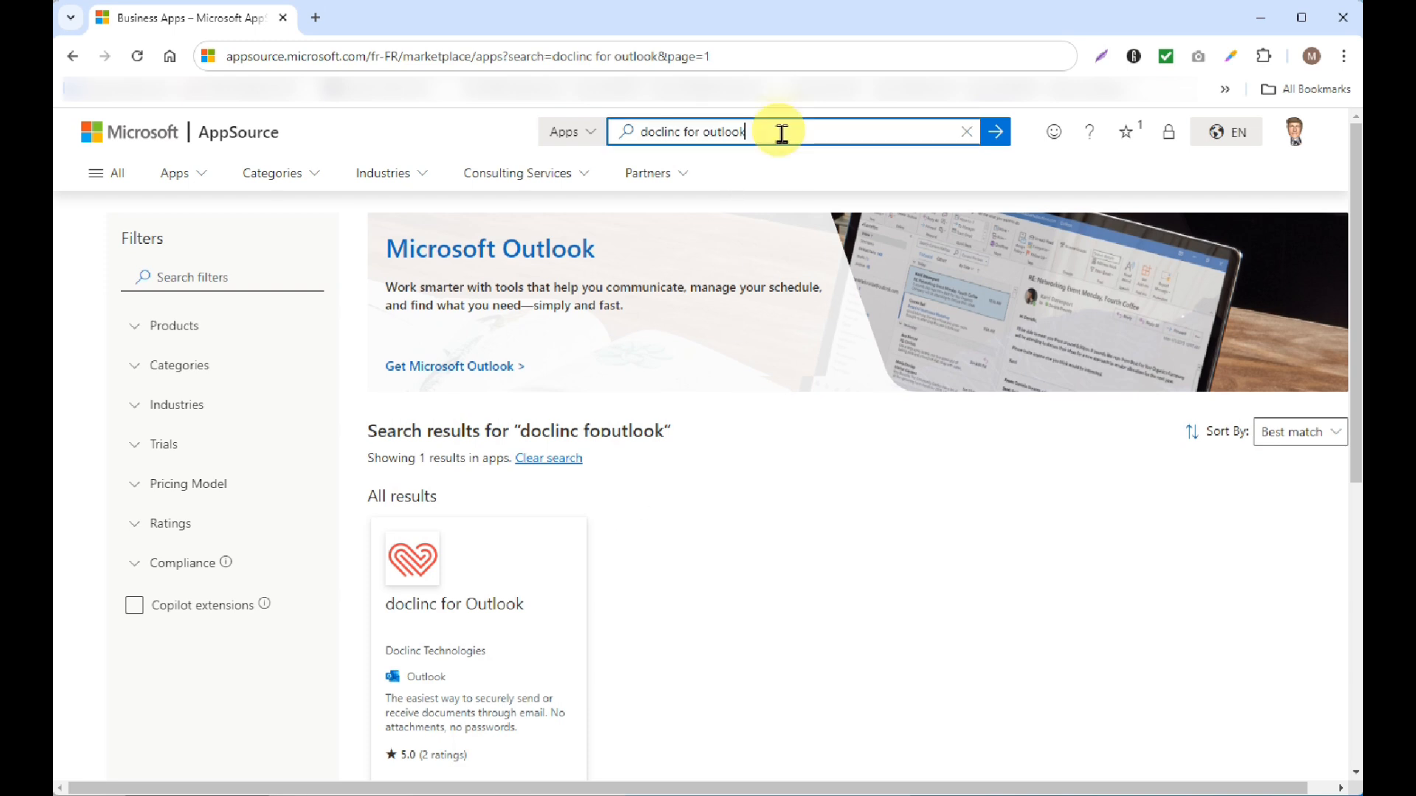
click(714, 132)
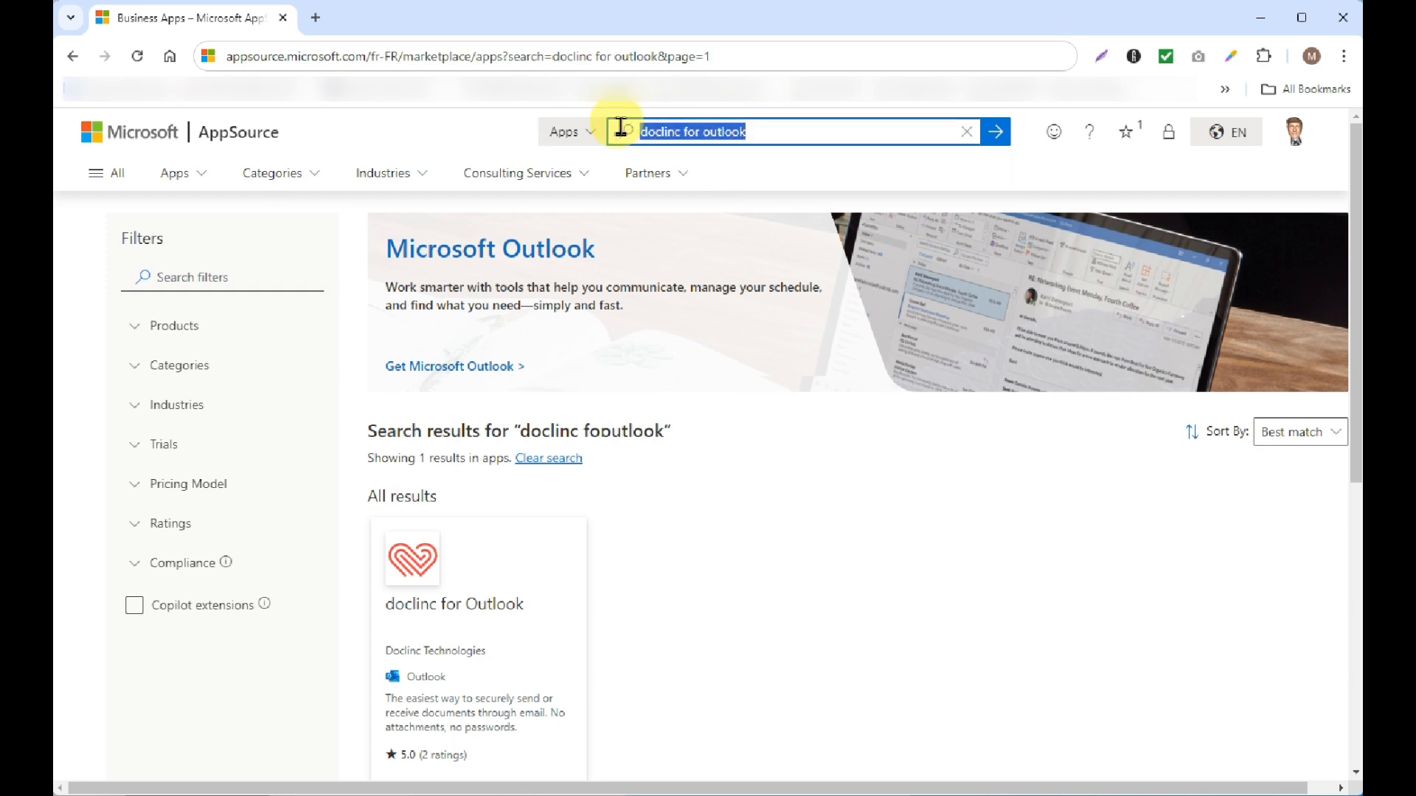
click(812, 588)
- Get the doclinc for Outlook add-in from the search results, accept the details confirmation and choose the Microsoft account to sign in with
scroll(568, 644, down, 3)
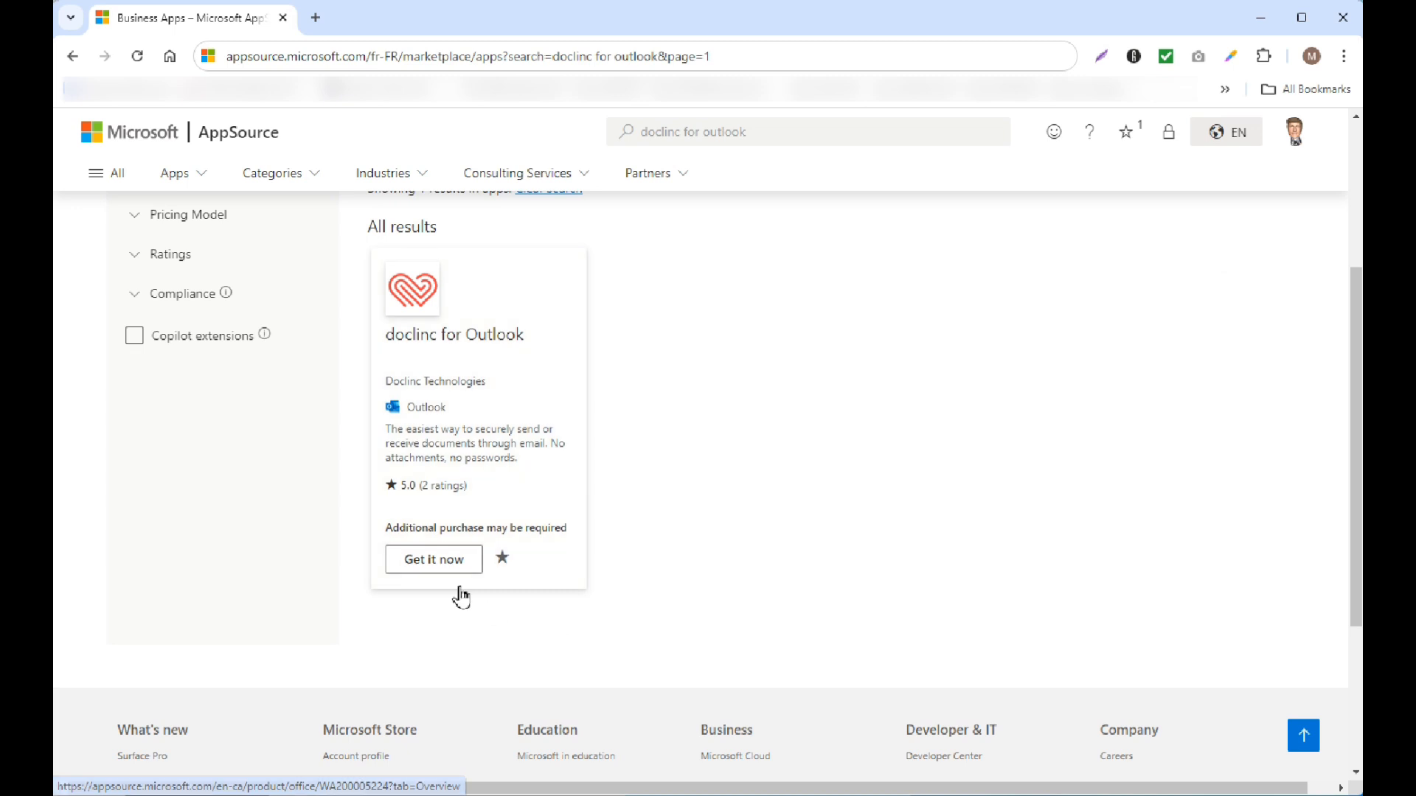
click(446, 564)
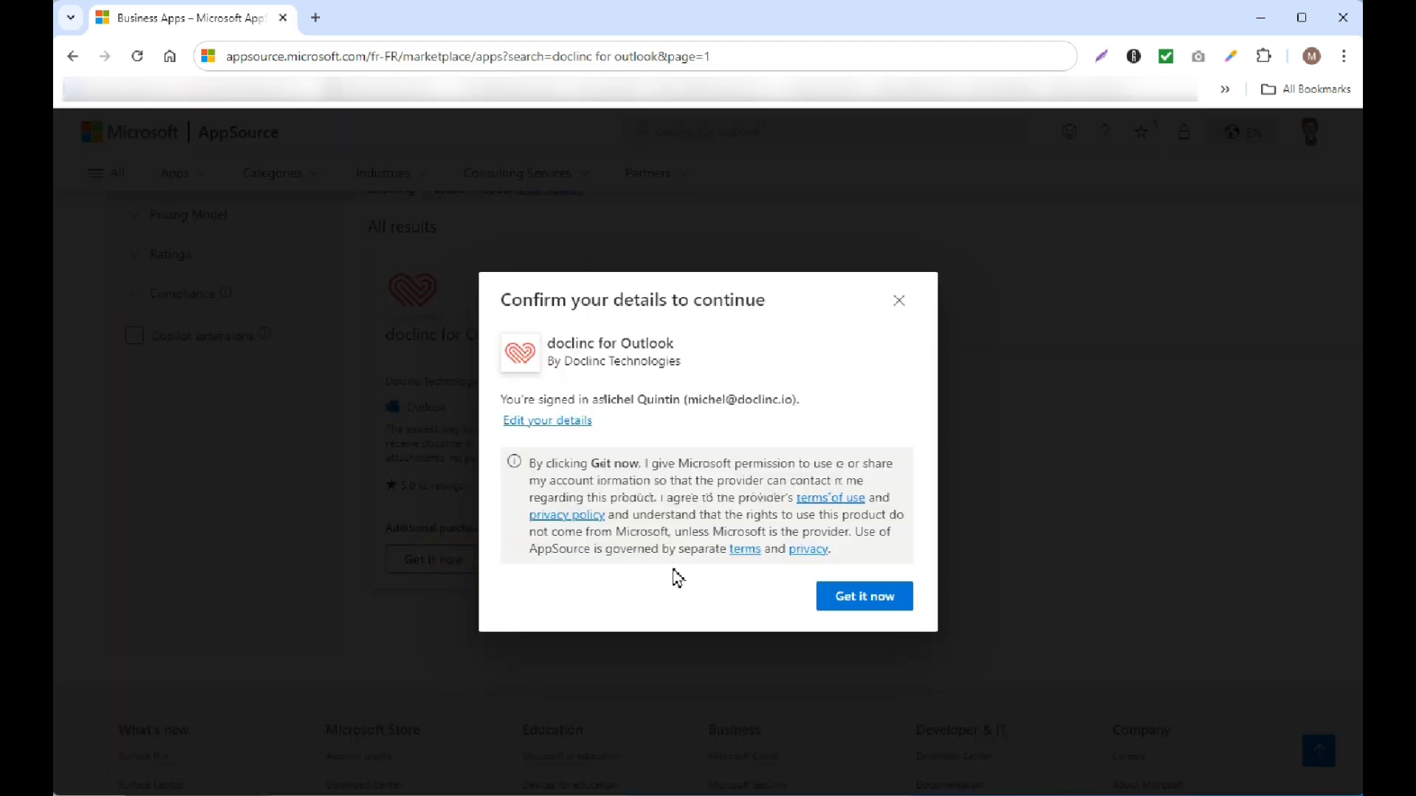
click(861, 606)
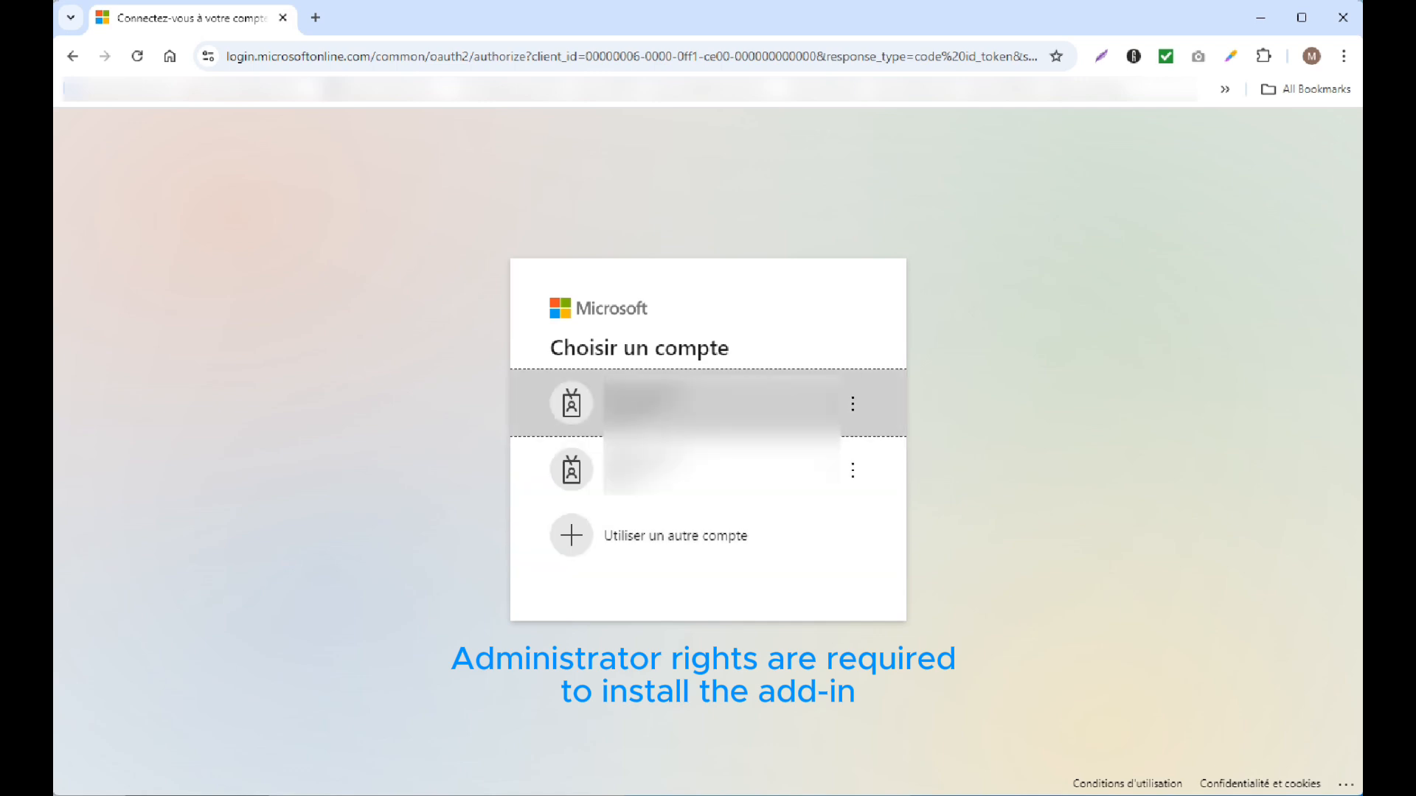
click(639, 401)
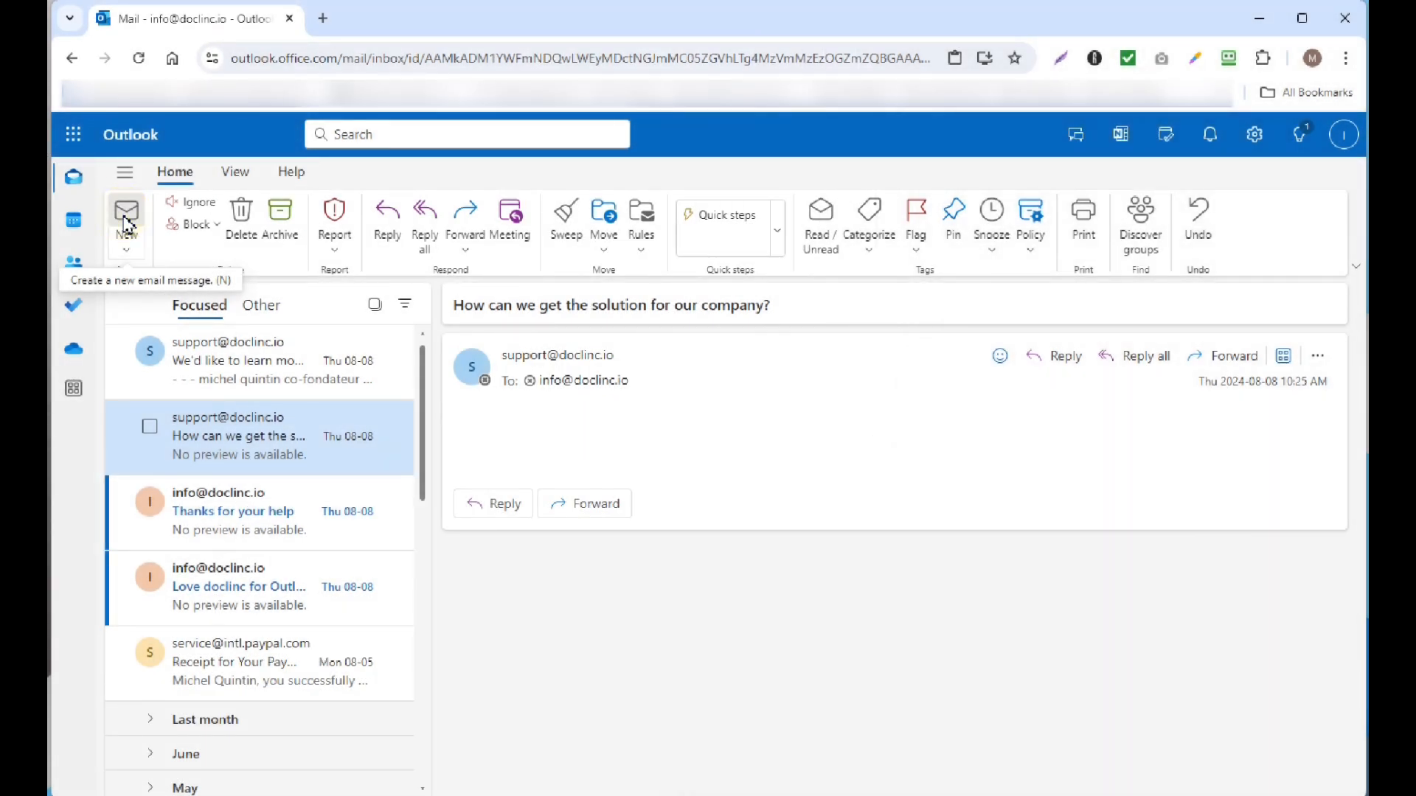
- Create a new email message in Outlook and open the doclinc for Outlook add-in beside it
click(127, 221)
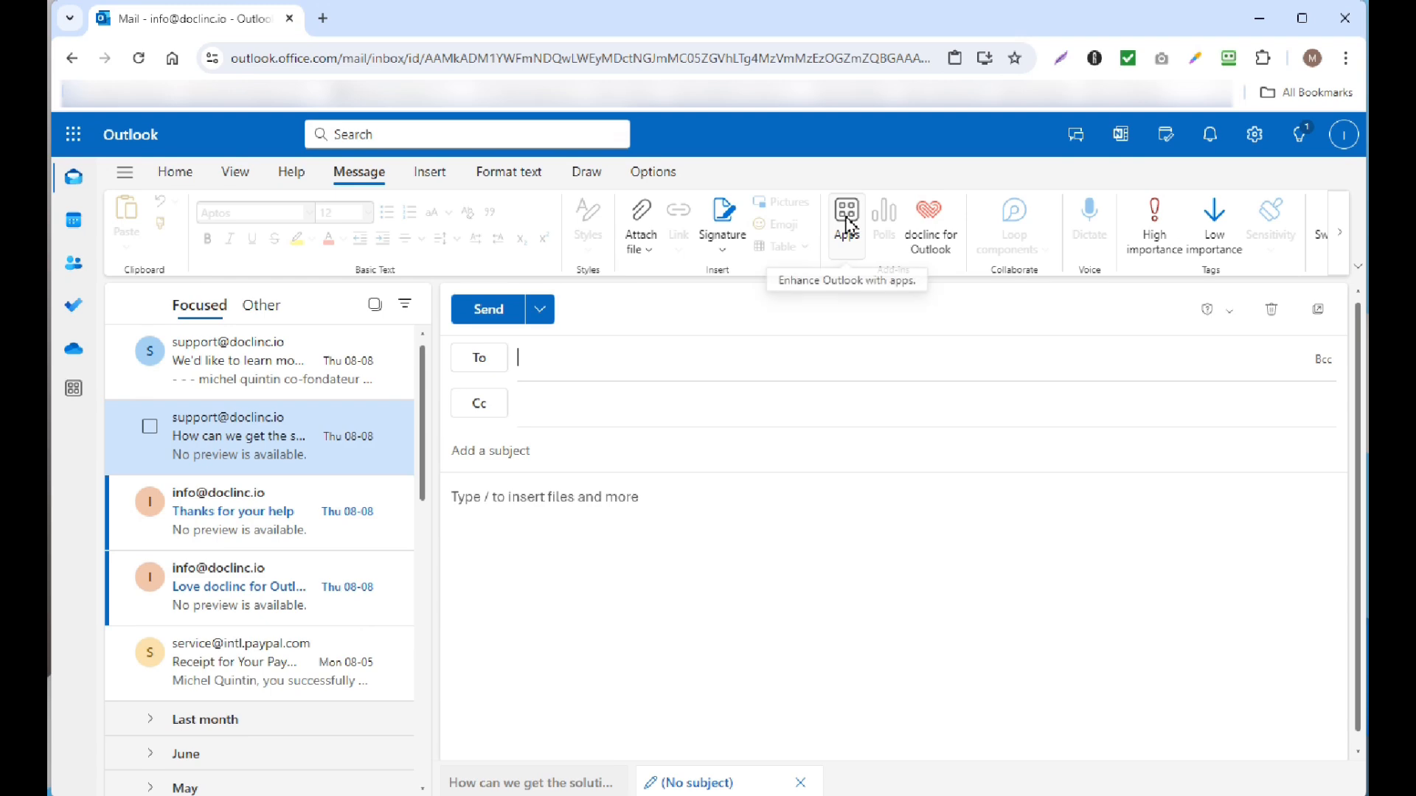
click(848, 221)
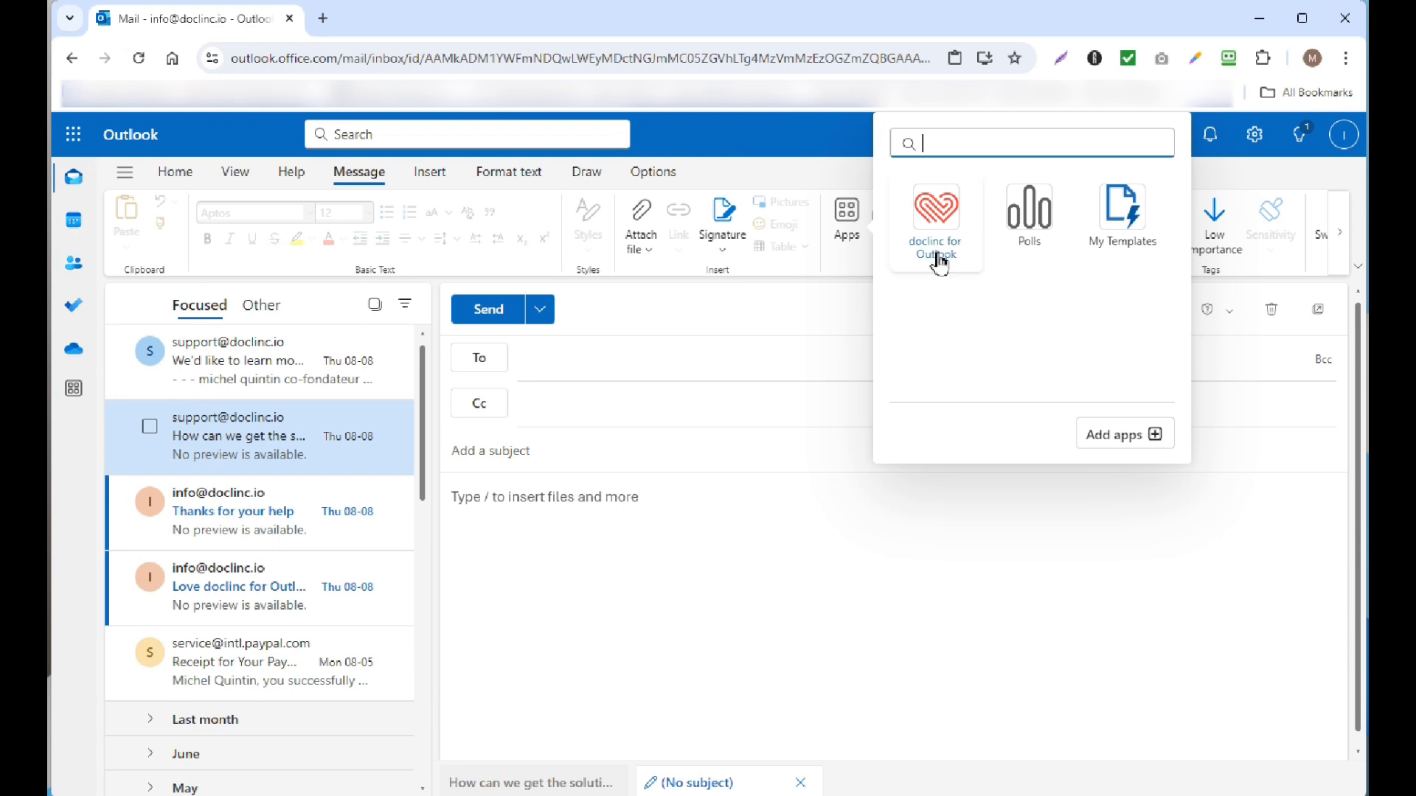
click(937, 223)
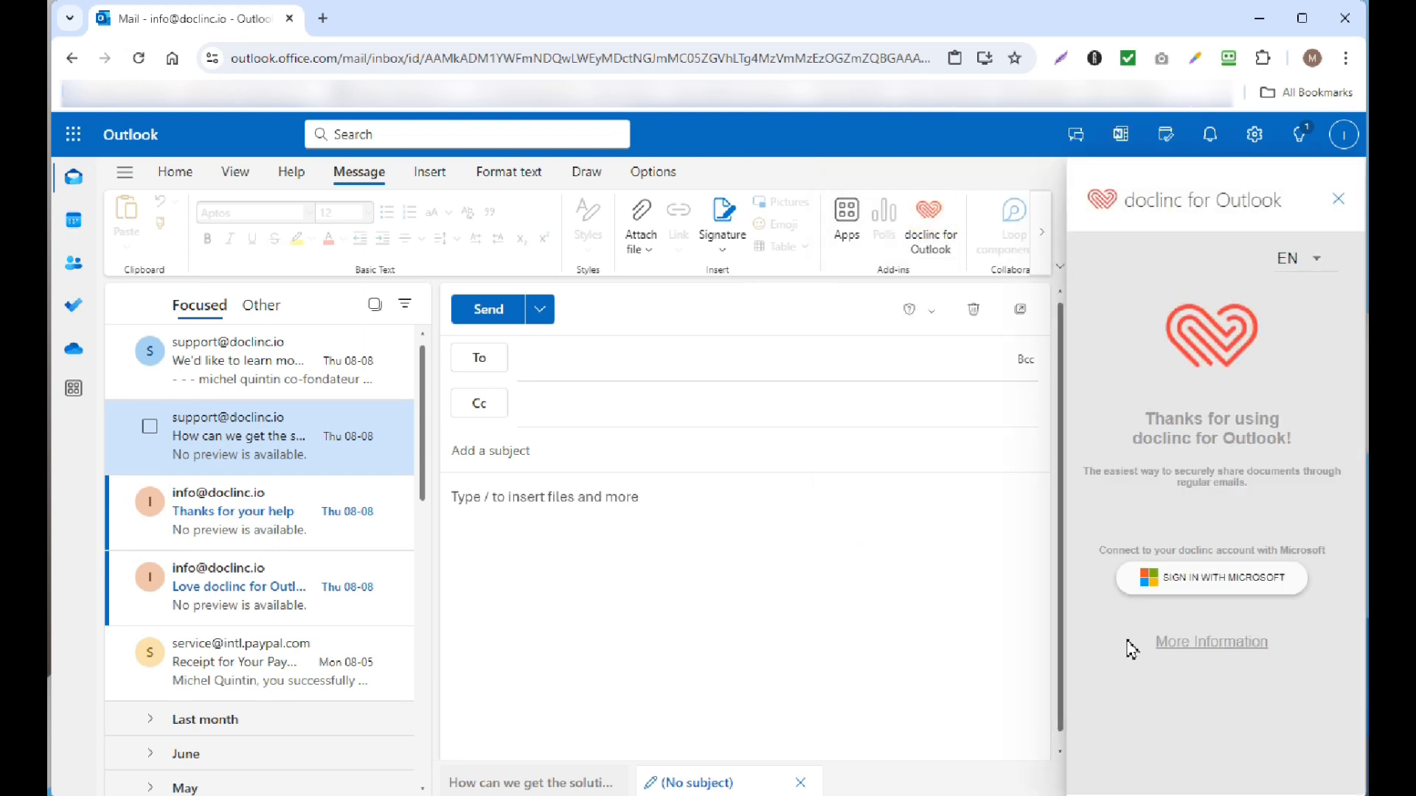
- Choose EN as the add-in language and sign in with Microsoft, allowing the new window and picking the already signed-in account
click(1291, 263)
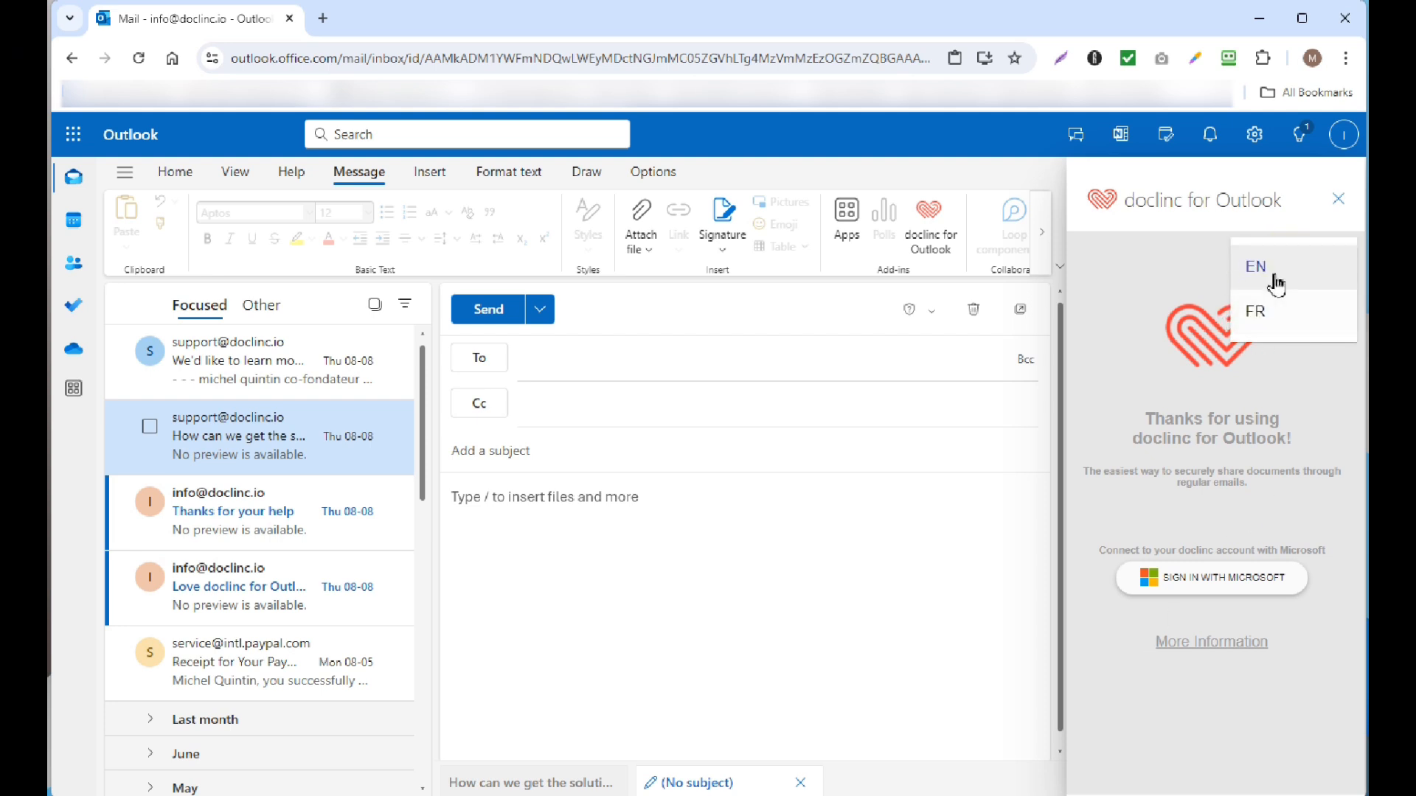
click(1267, 274)
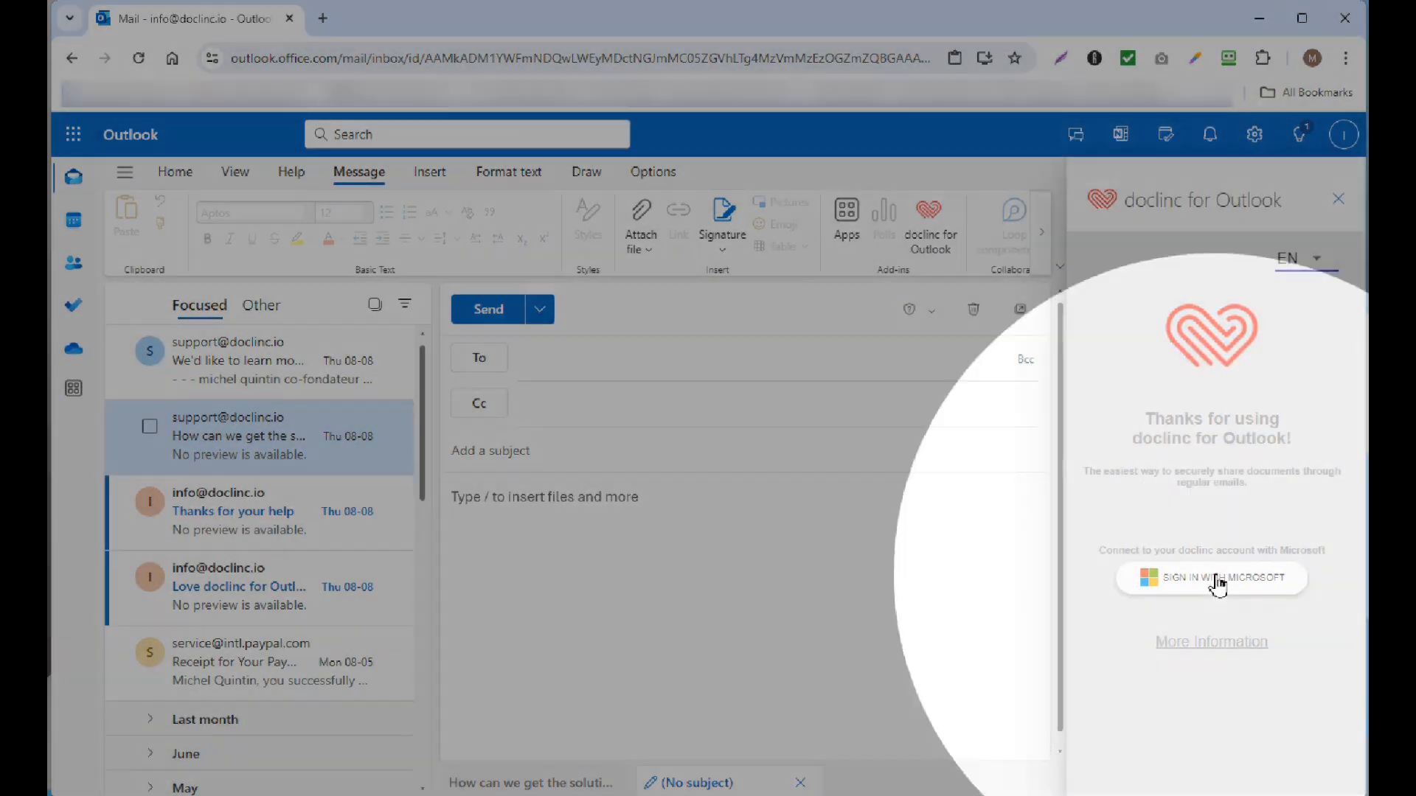
click(1219, 581)
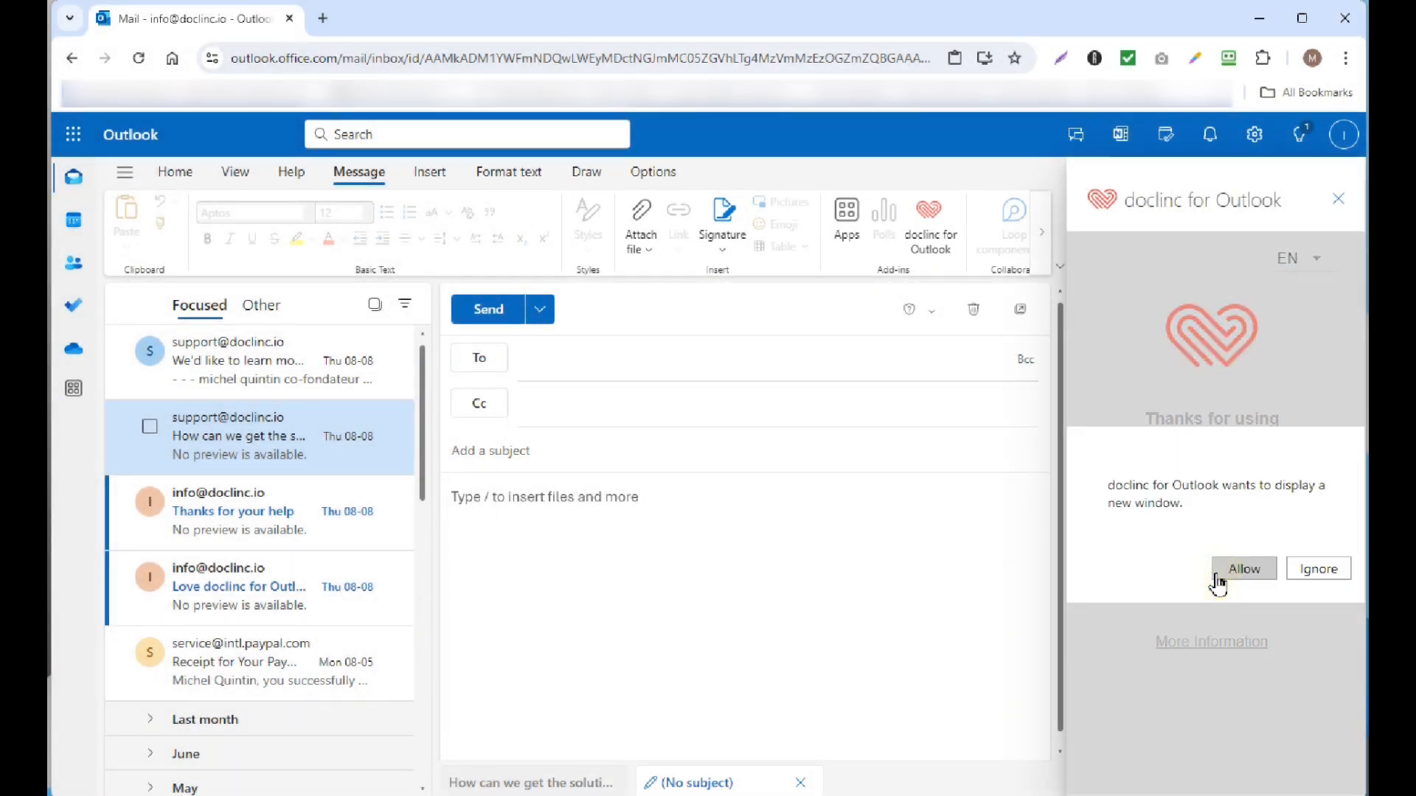
click(1246, 571)
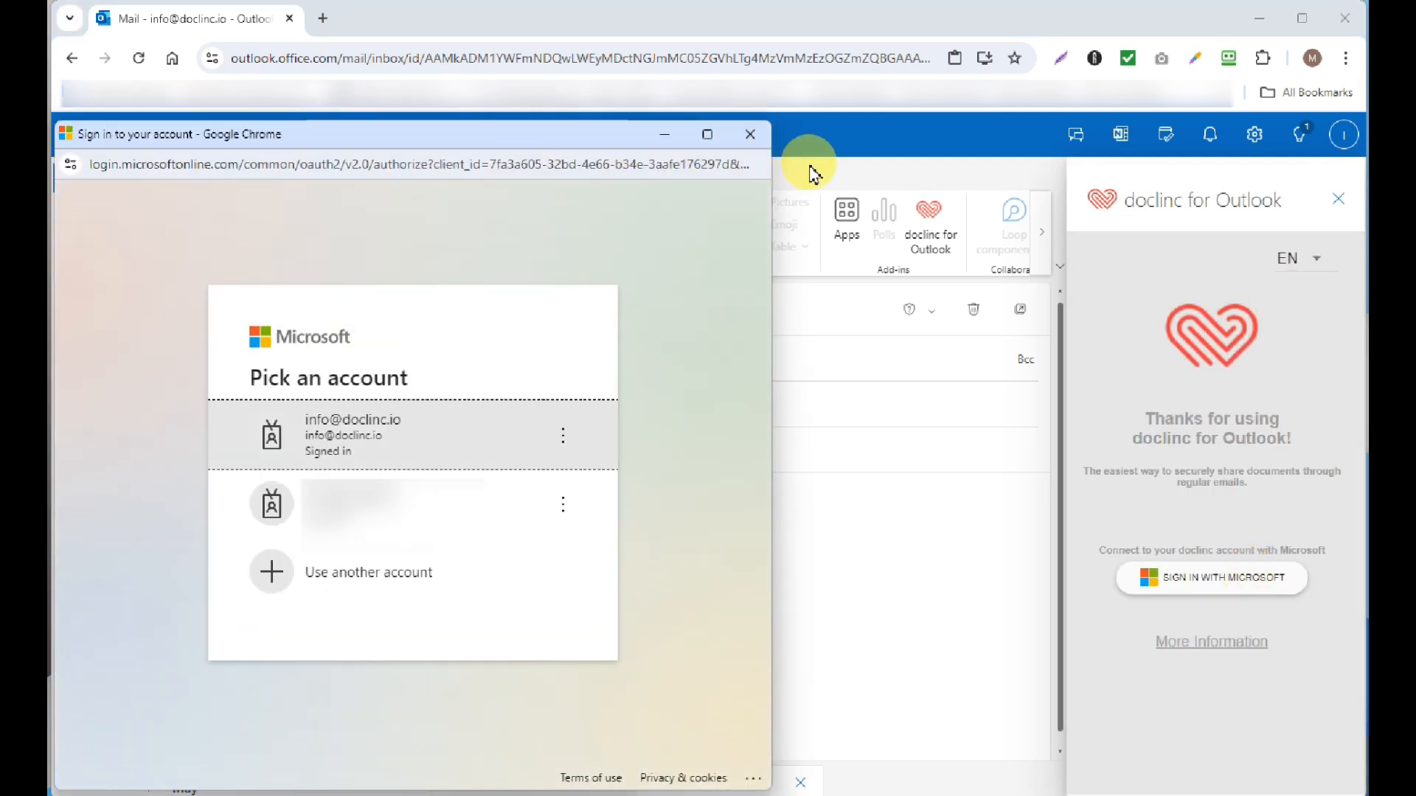
click(356, 438)
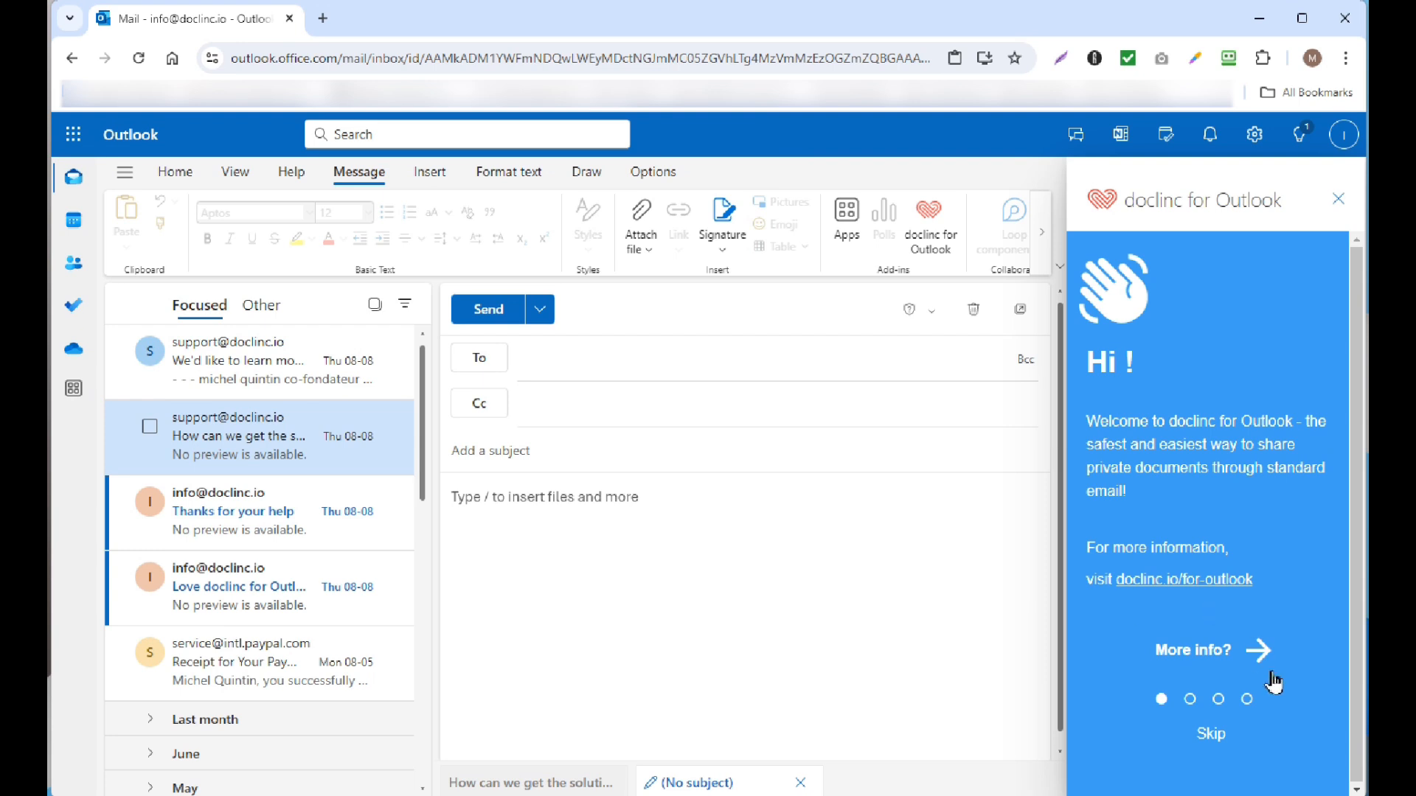
- Go through the four introduction pages of doclinc for Outlook and skip to its start page
click(1191, 700)
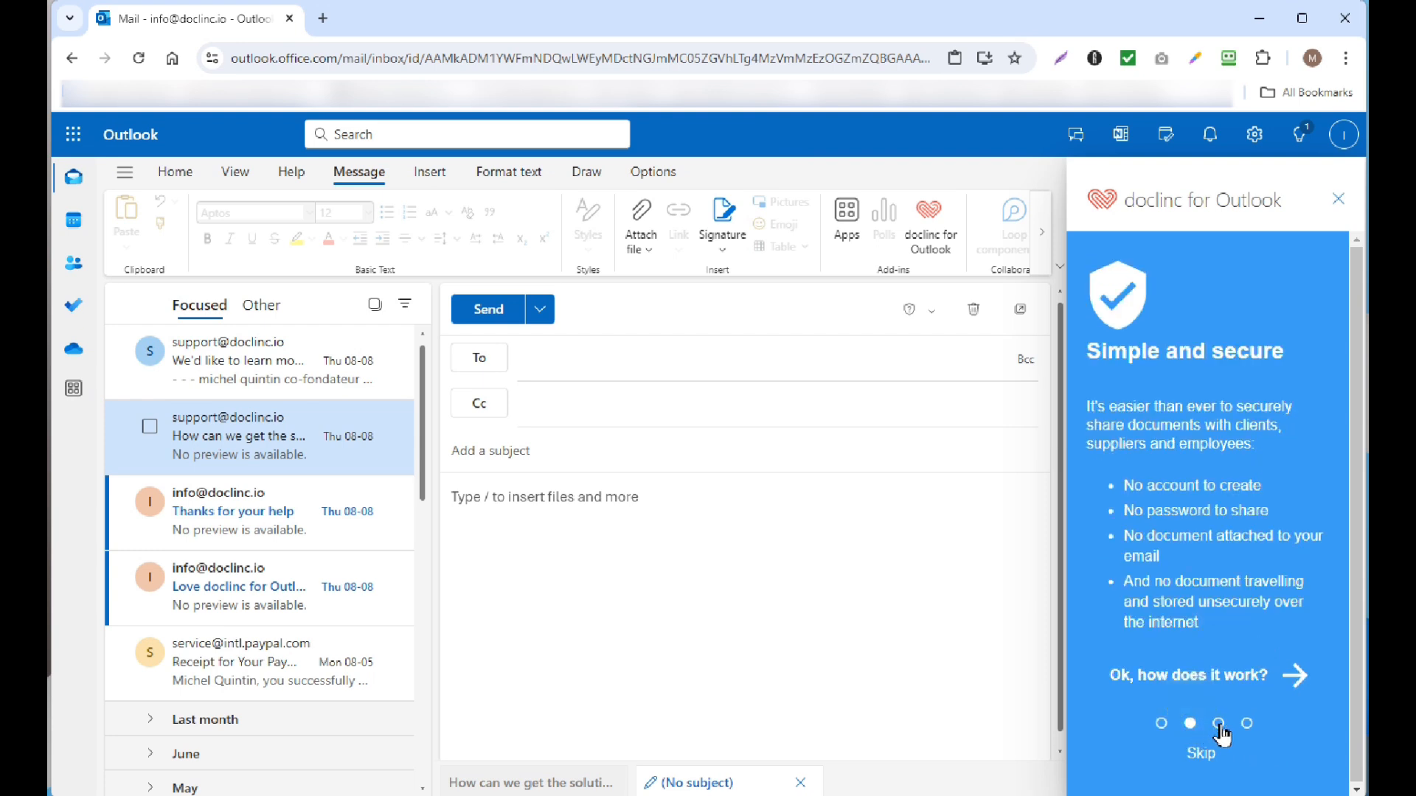
click(1218, 724)
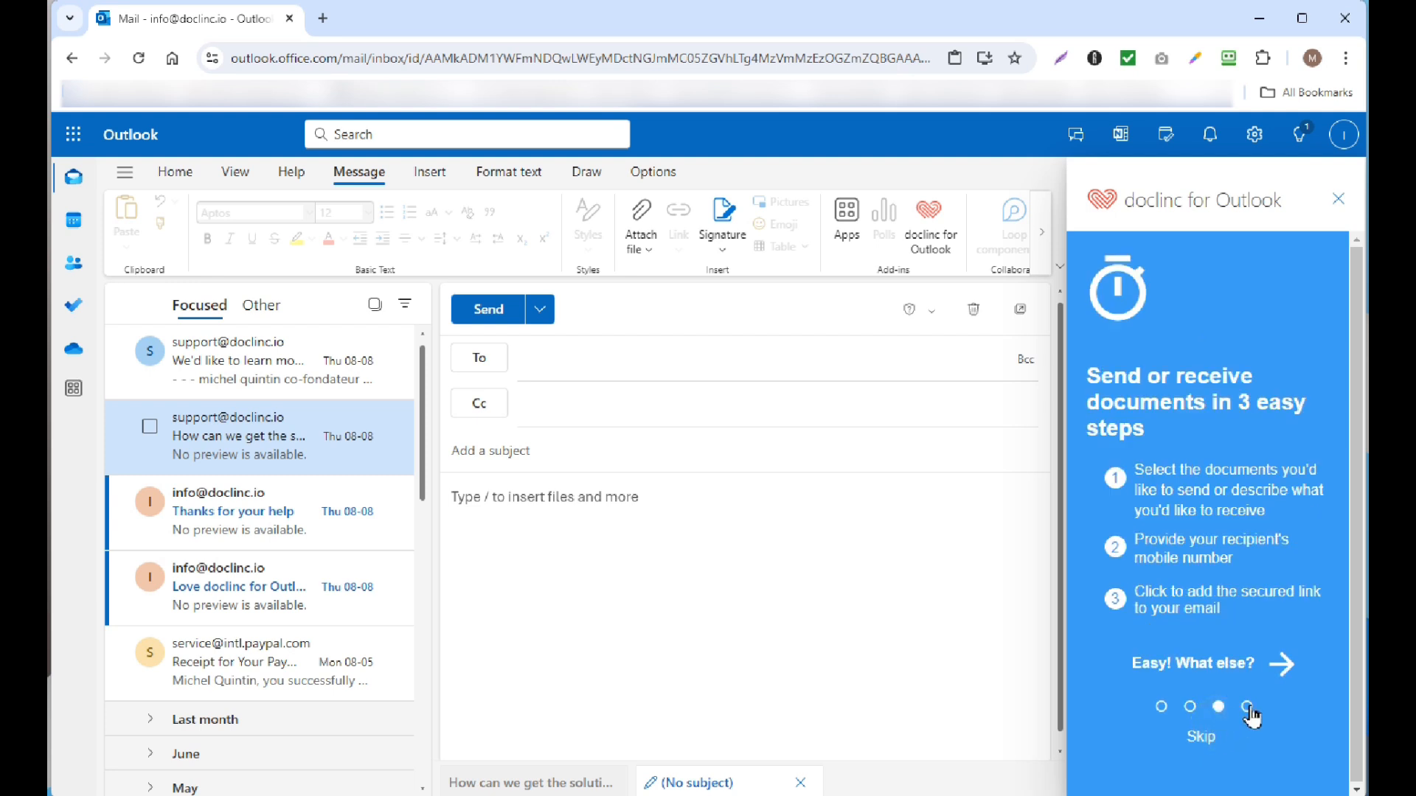
click(1247, 707)
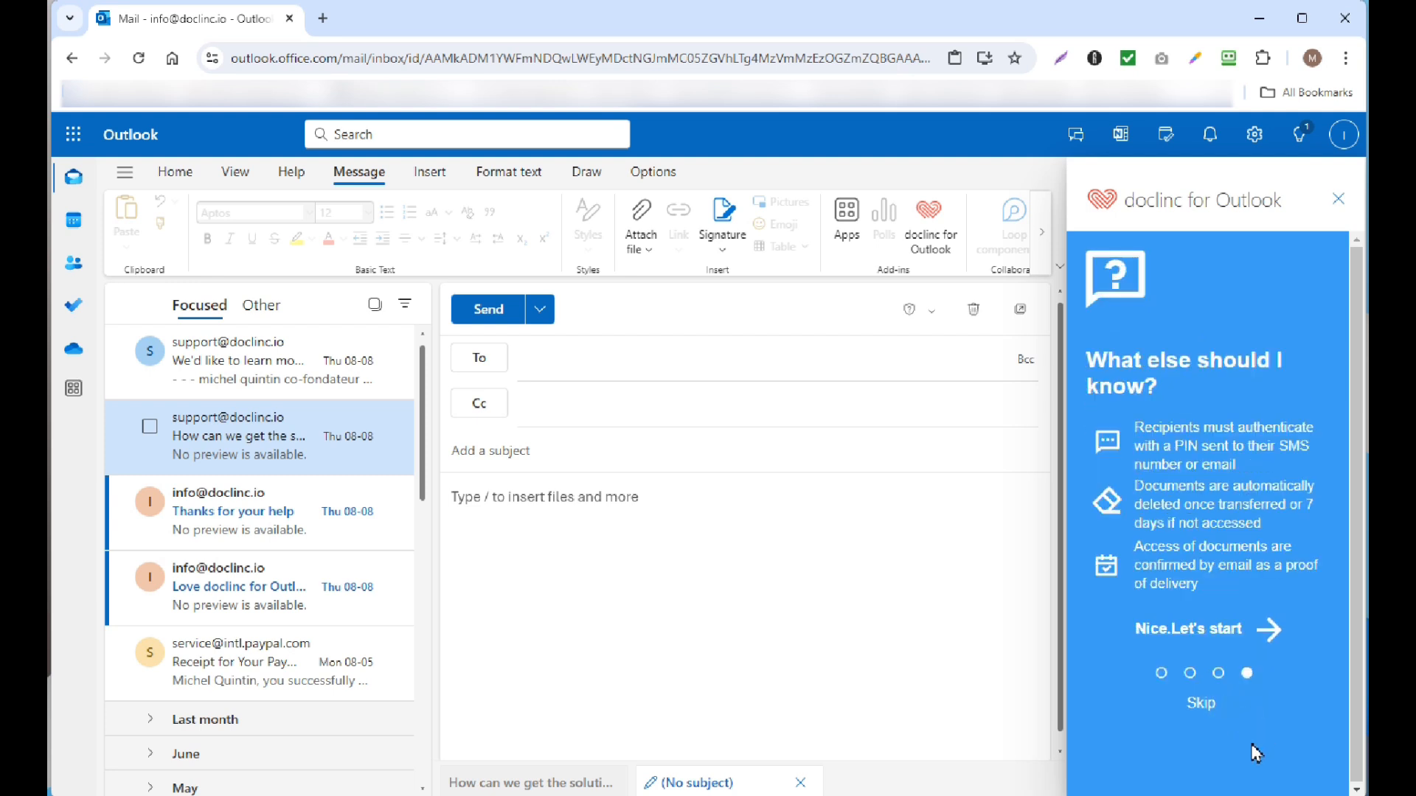
click(1201, 707)
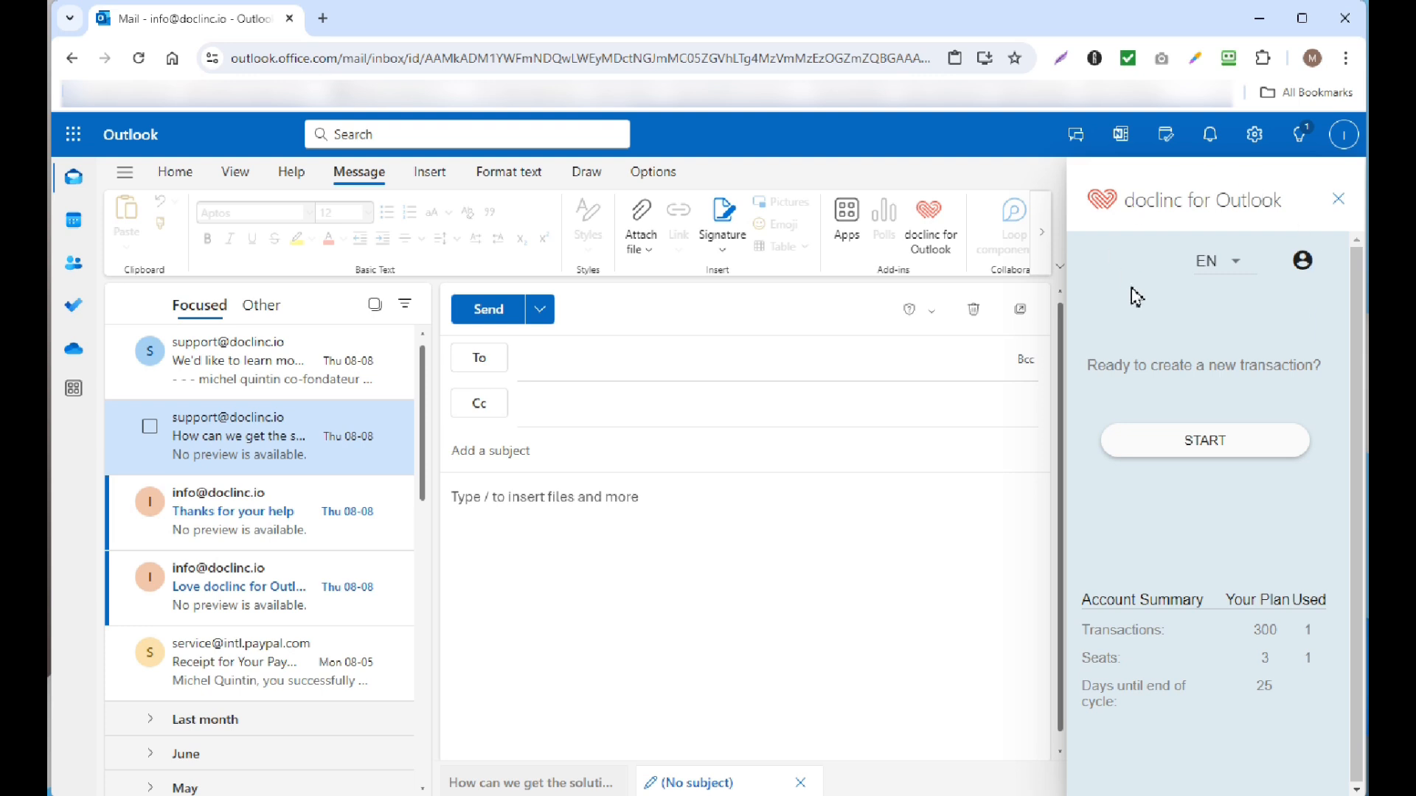
- Look at the options in the add-in's account menu and close it
click(1303, 264)
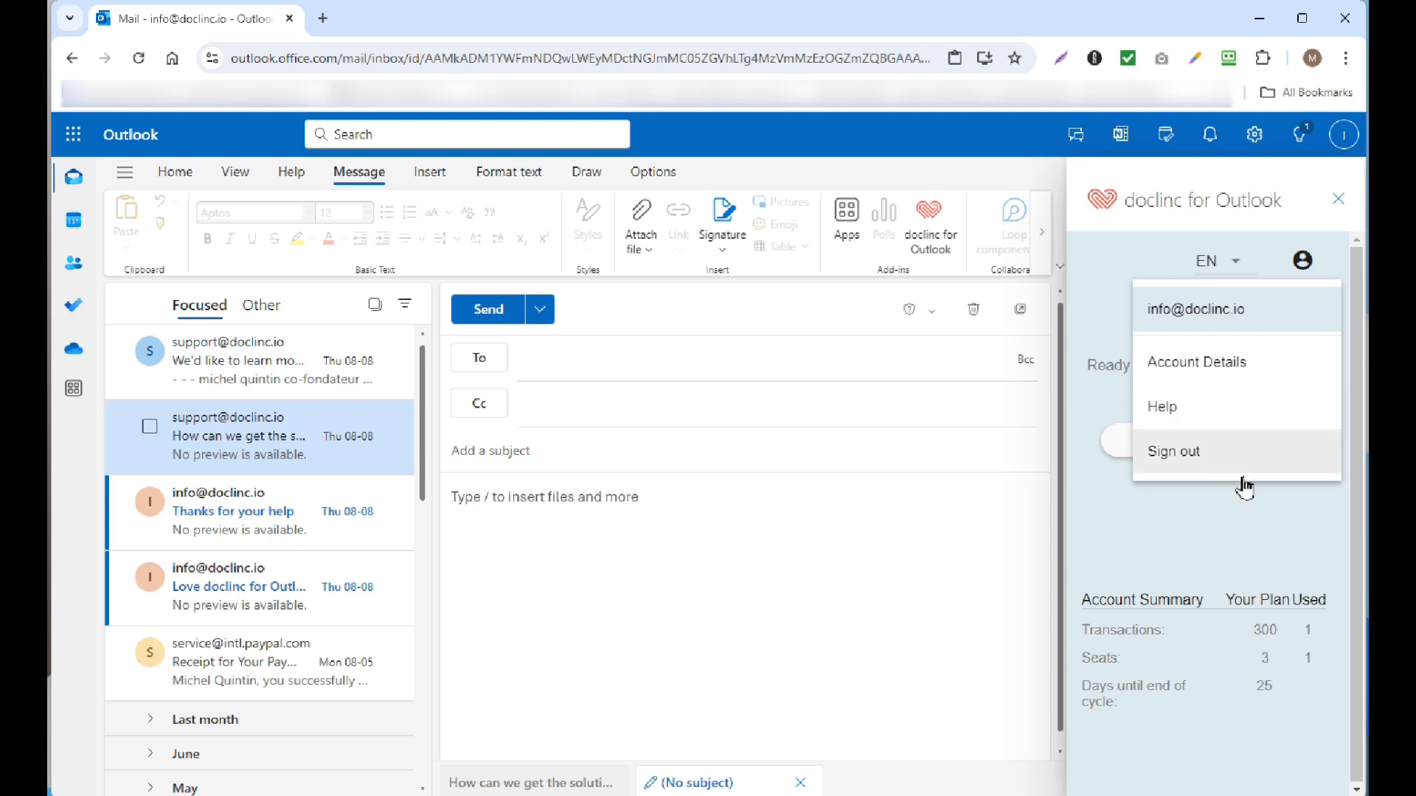
click(1256, 532)
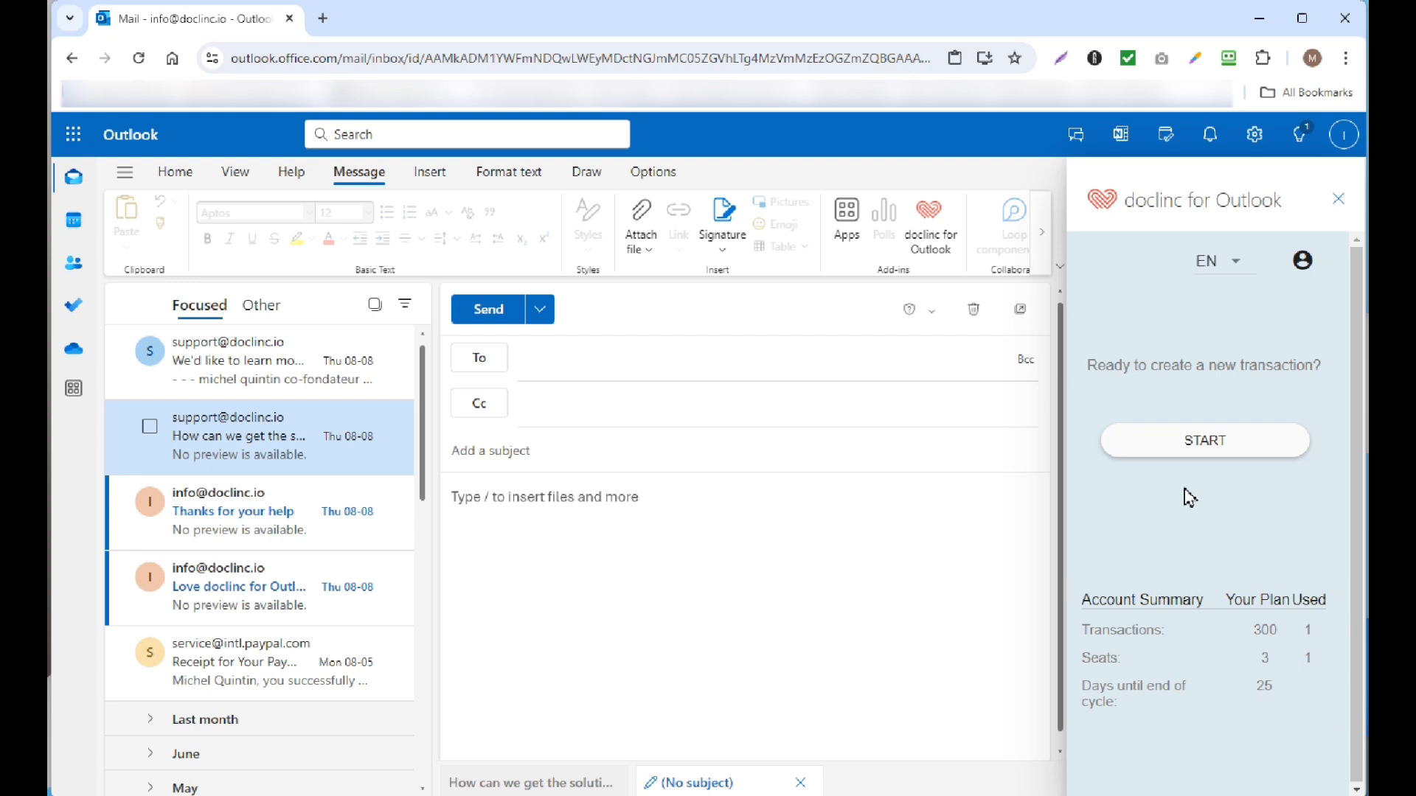
- Start a new transaction for sending a document and upload "doclinc for Outlook - Security approach.pdf" to it
click(1210, 445)
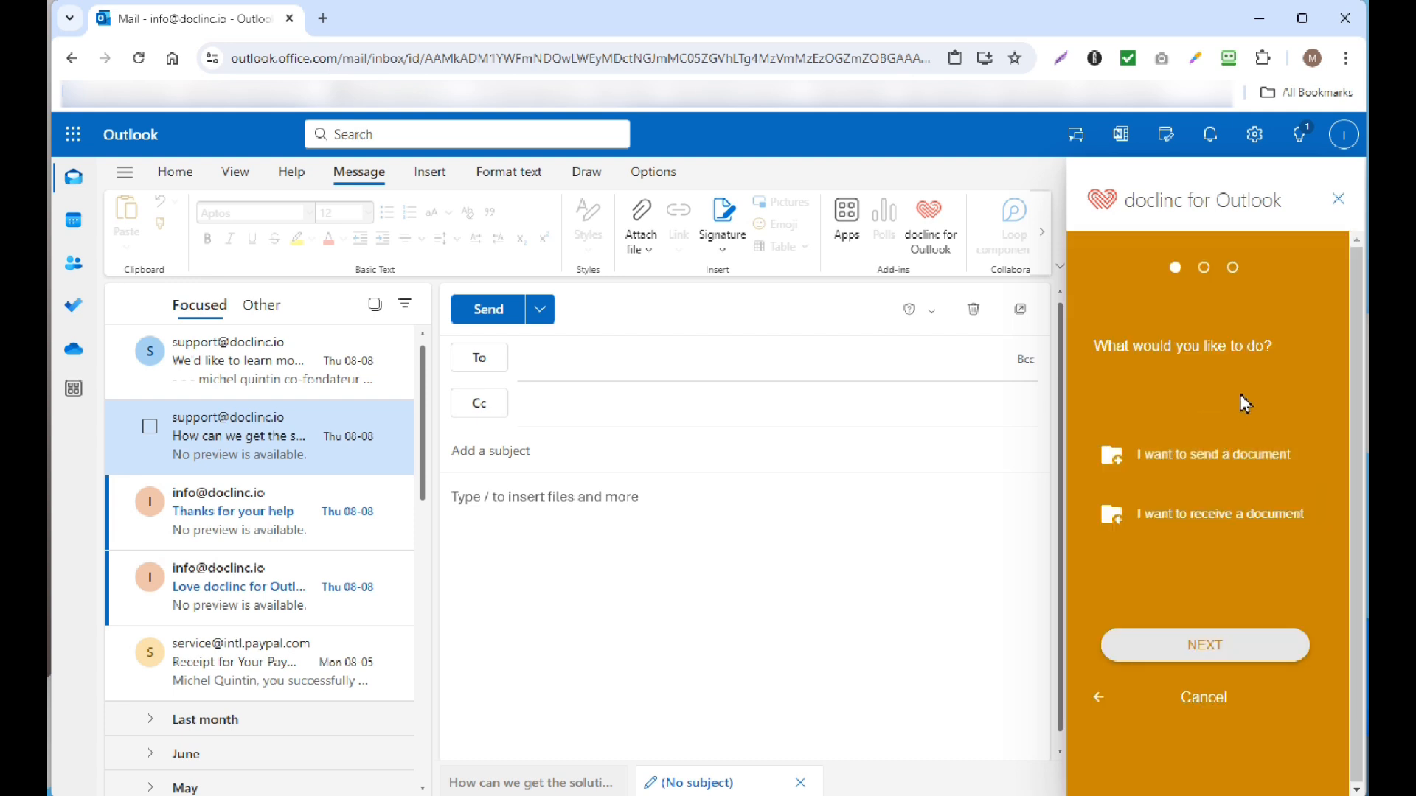
click(1226, 466)
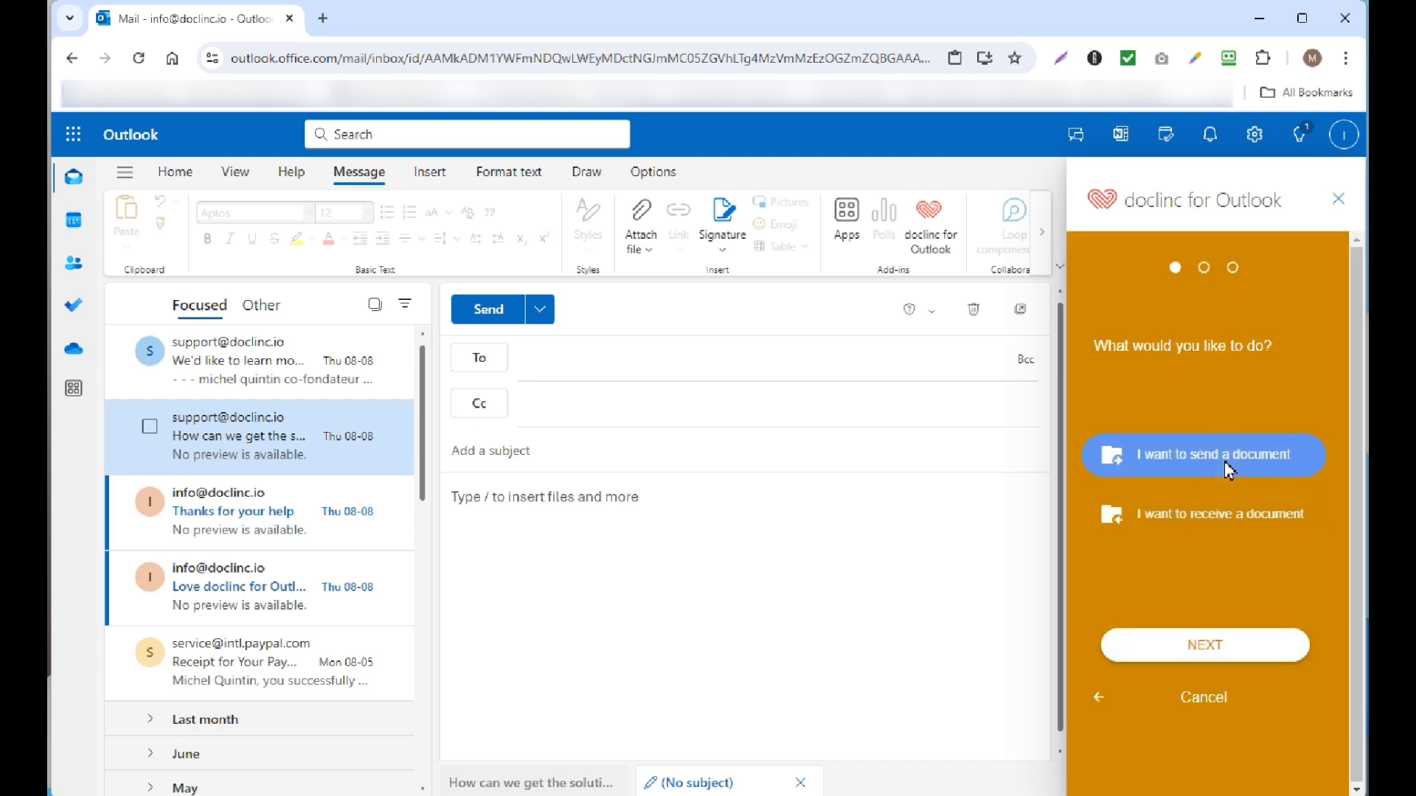
click(1229, 524)
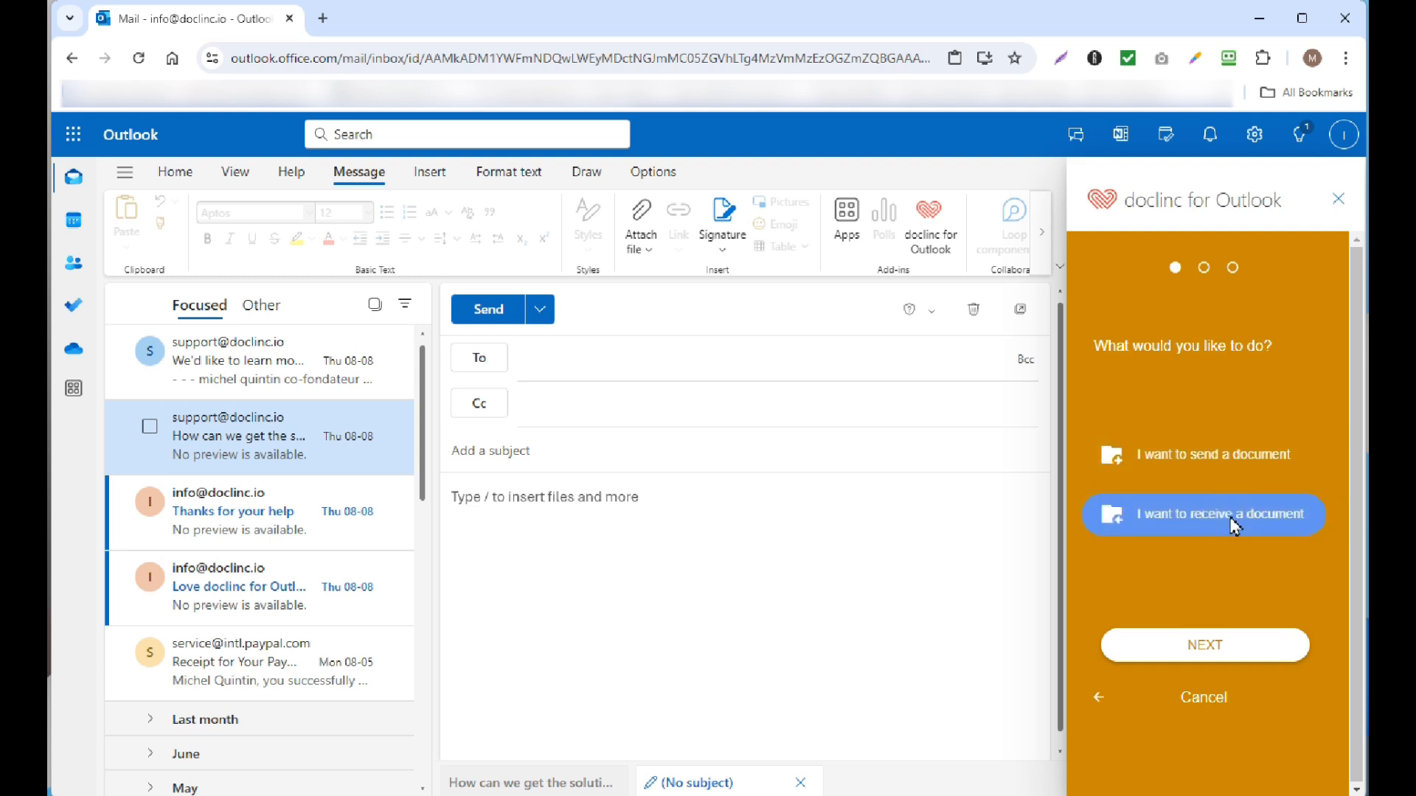
click(1230, 462)
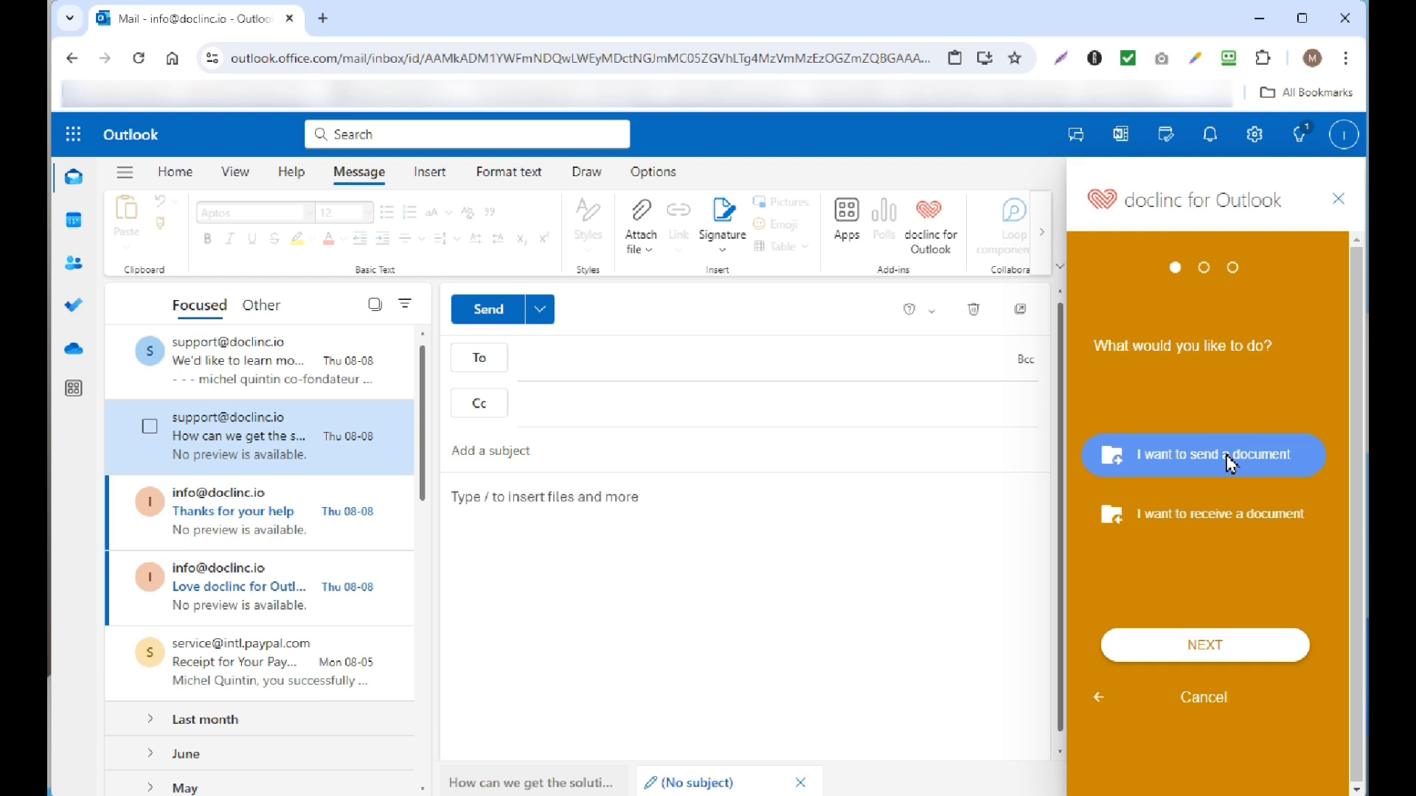
click(1208, 647)
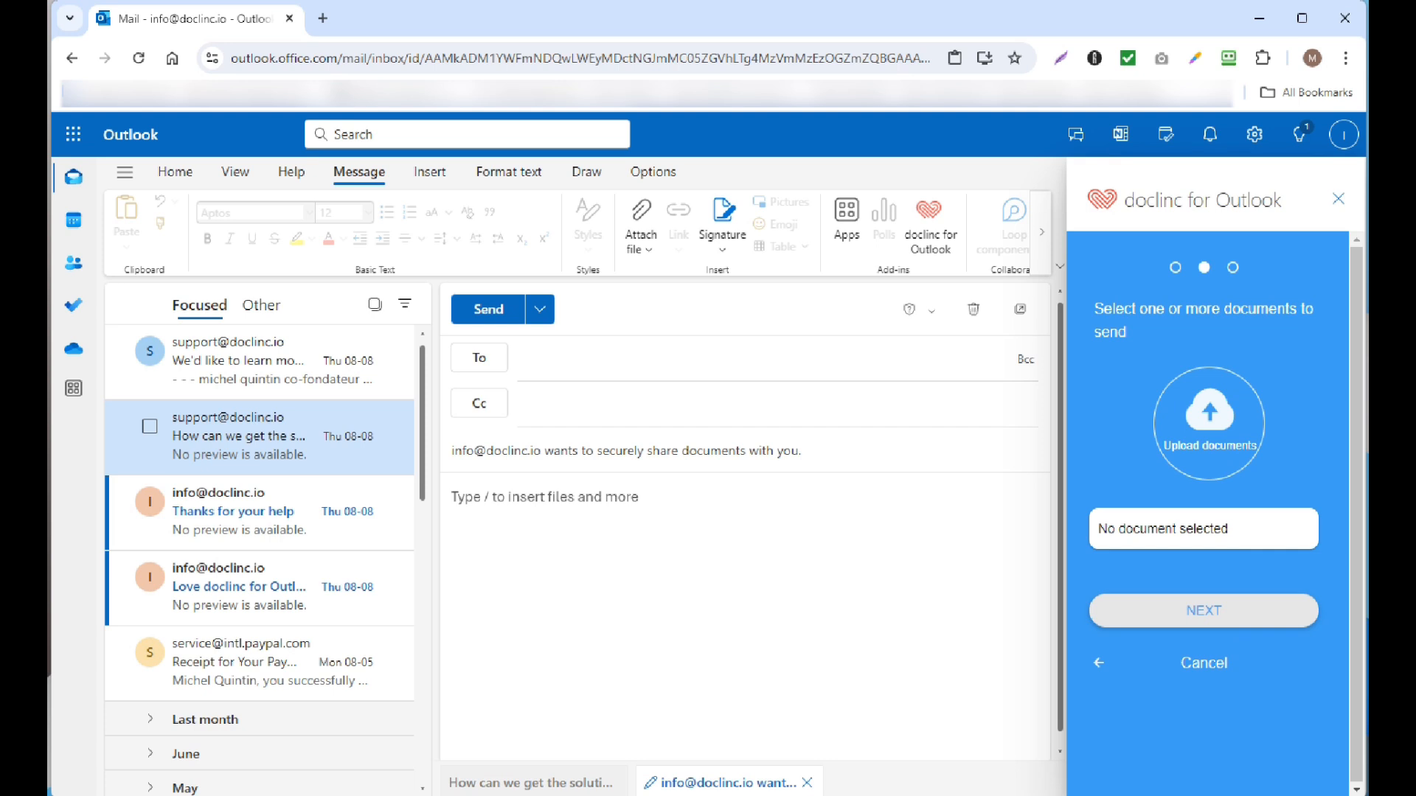
drag(904, 737, 1211, 427)
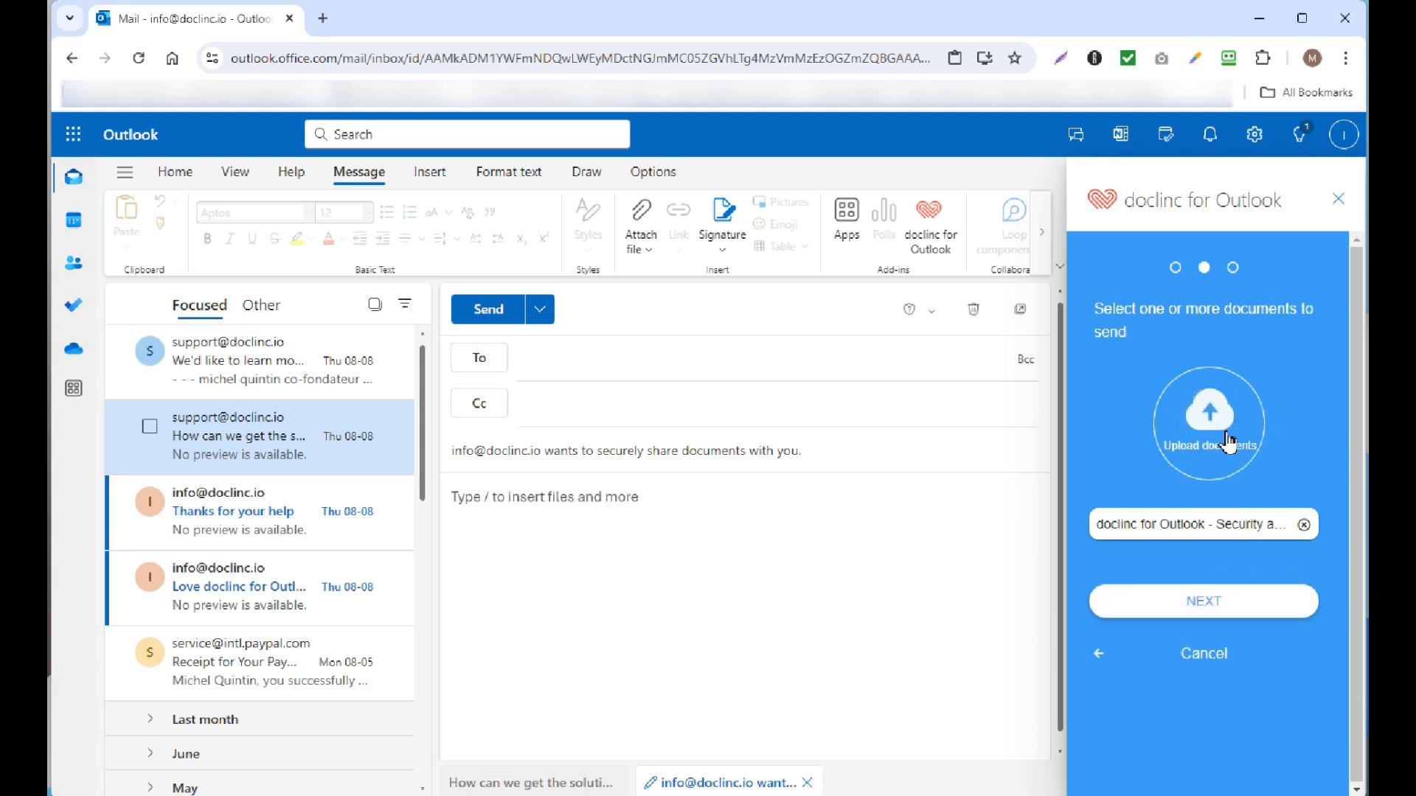
- Upload "doclinc pour Outlook approche de sécurité.pdf" as a second document and remove it from the list again
click(1212, 424)
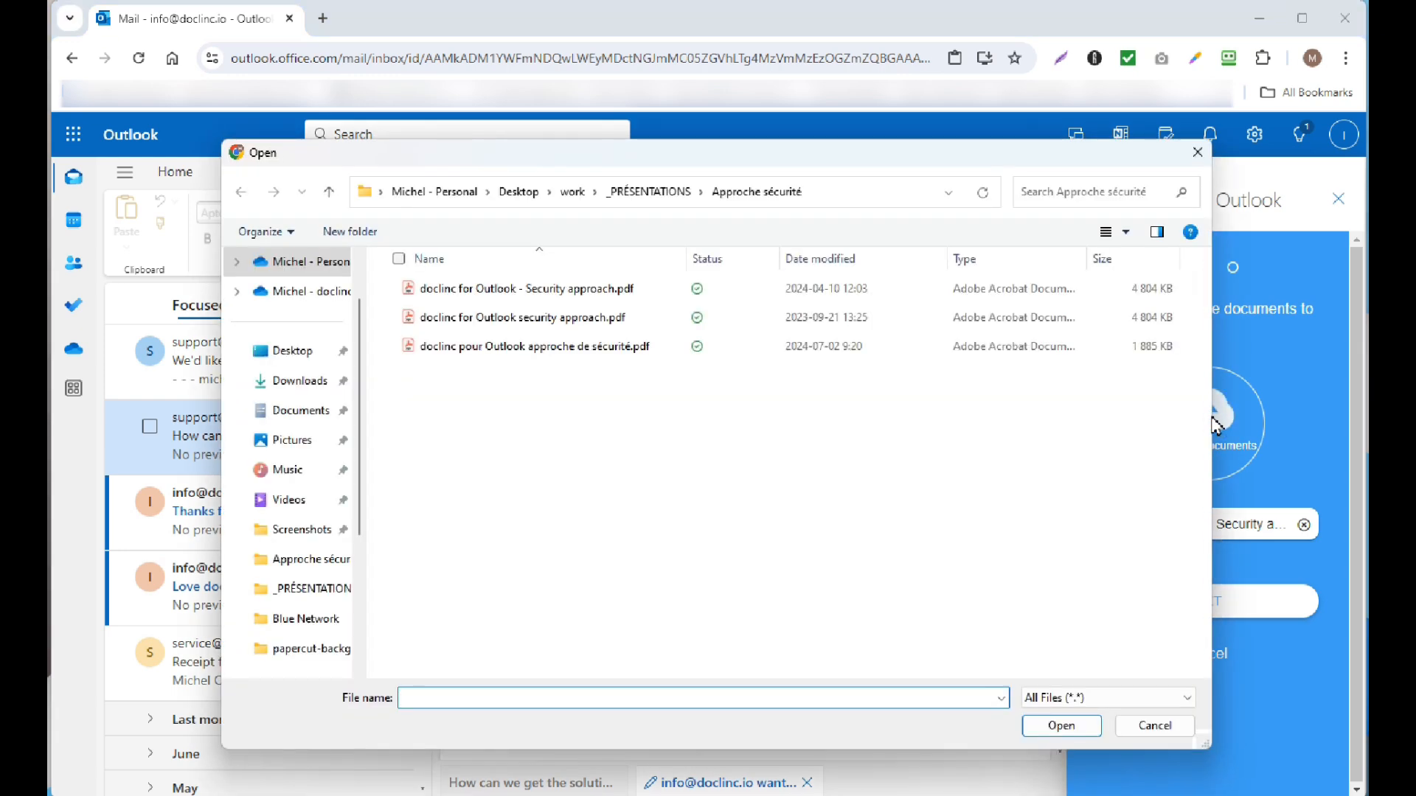
click(542, 349)
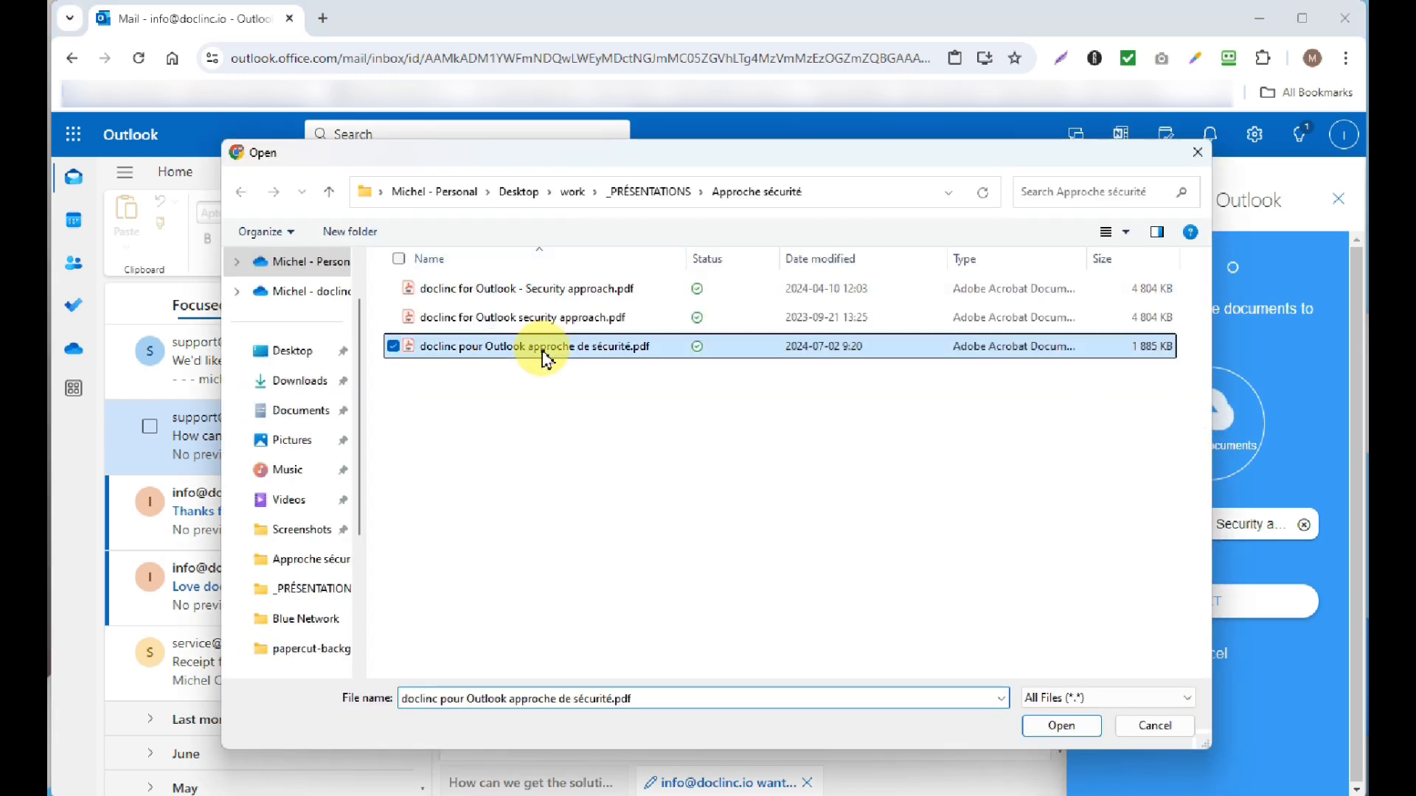
click(1062, 726)
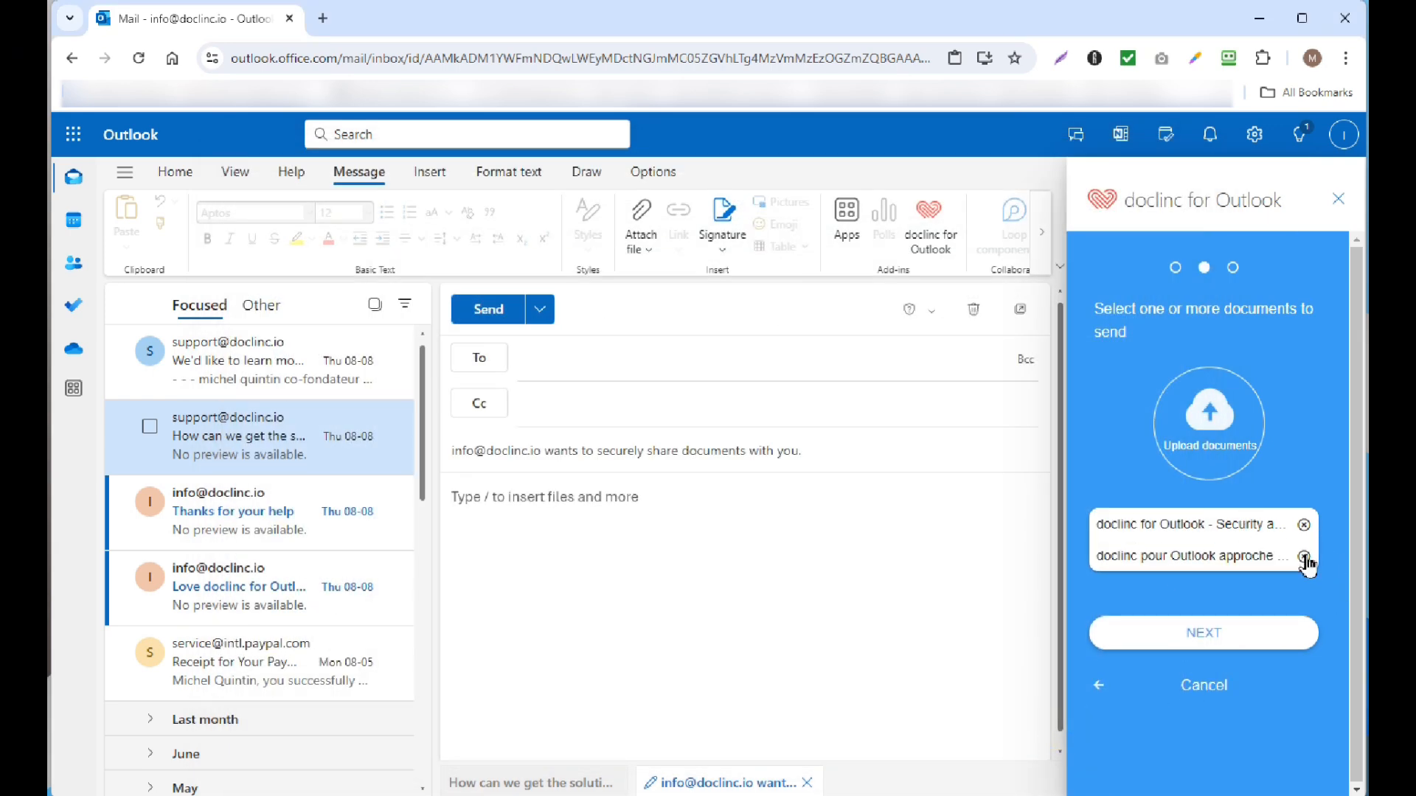
click(1305, 558)
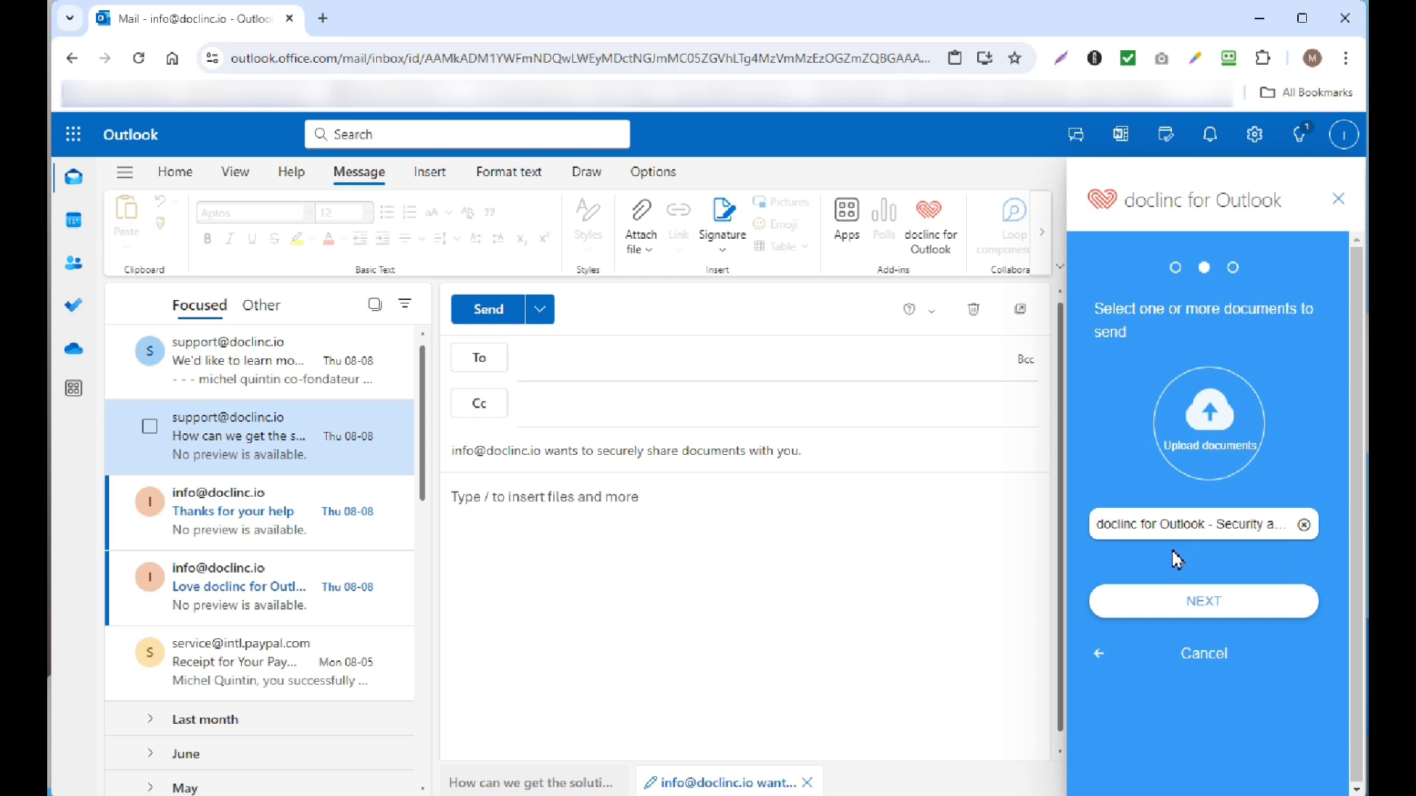
- Add the doclinc support address as the email's recipient, as required for continuing the document transaction
click(1217, 605)
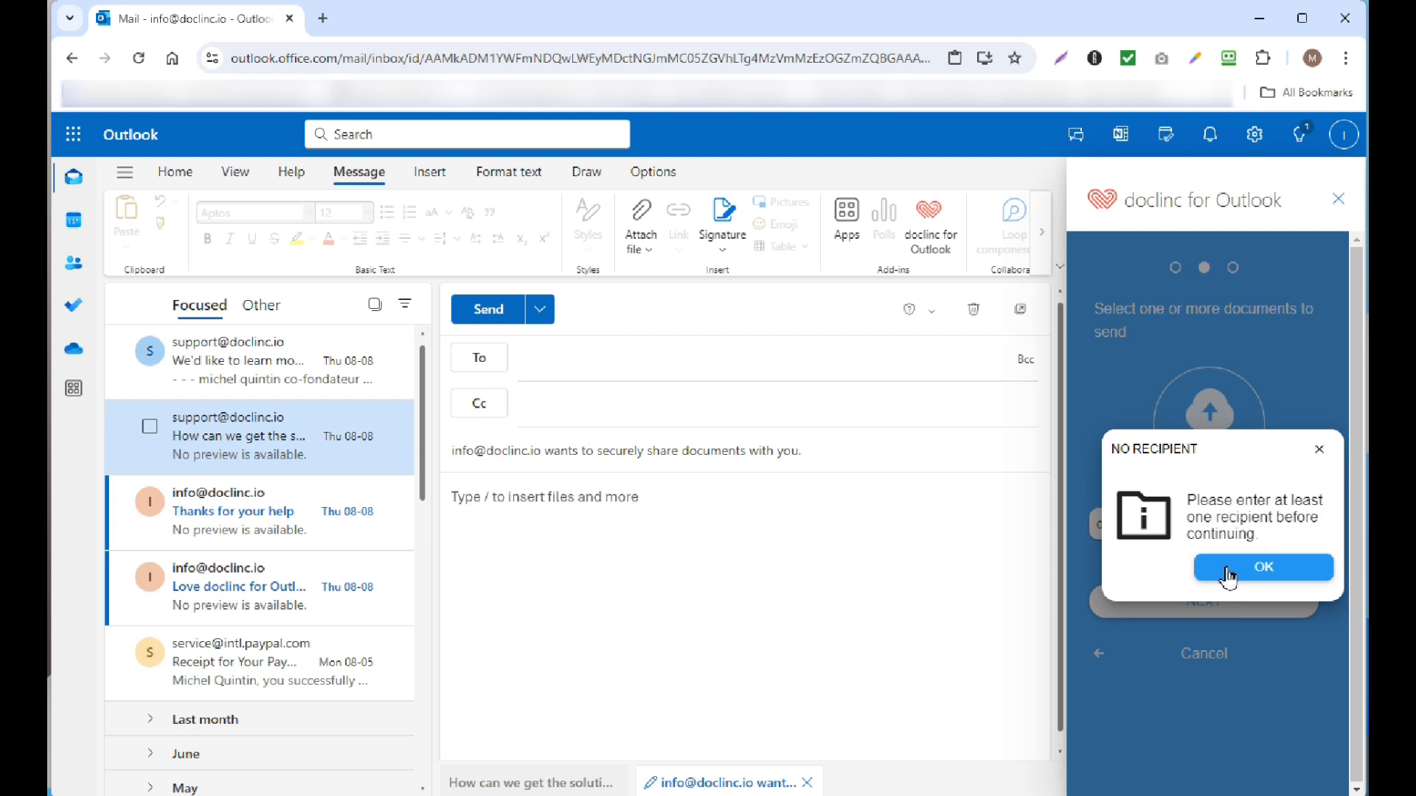
click(1254, 569)
click(591, 363)
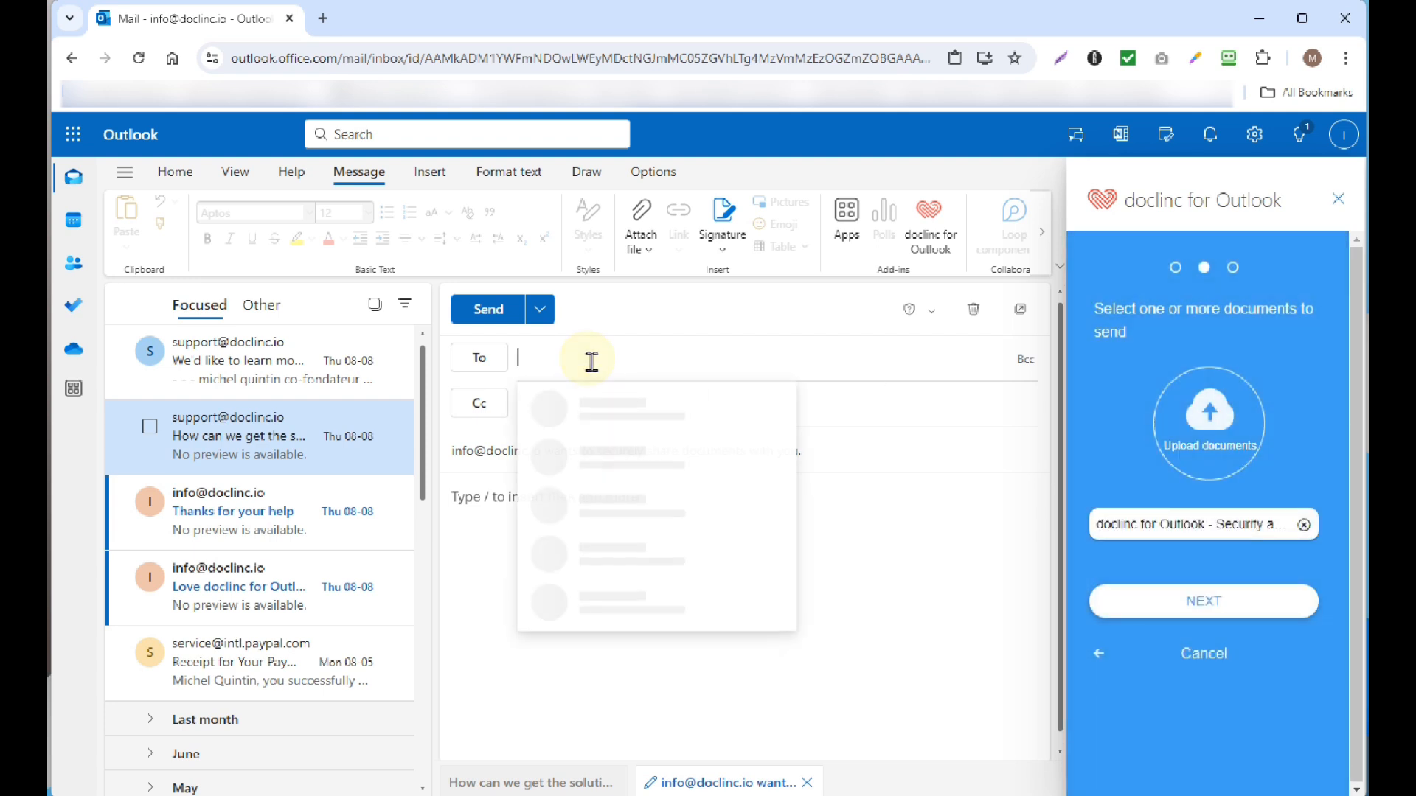
text(support)
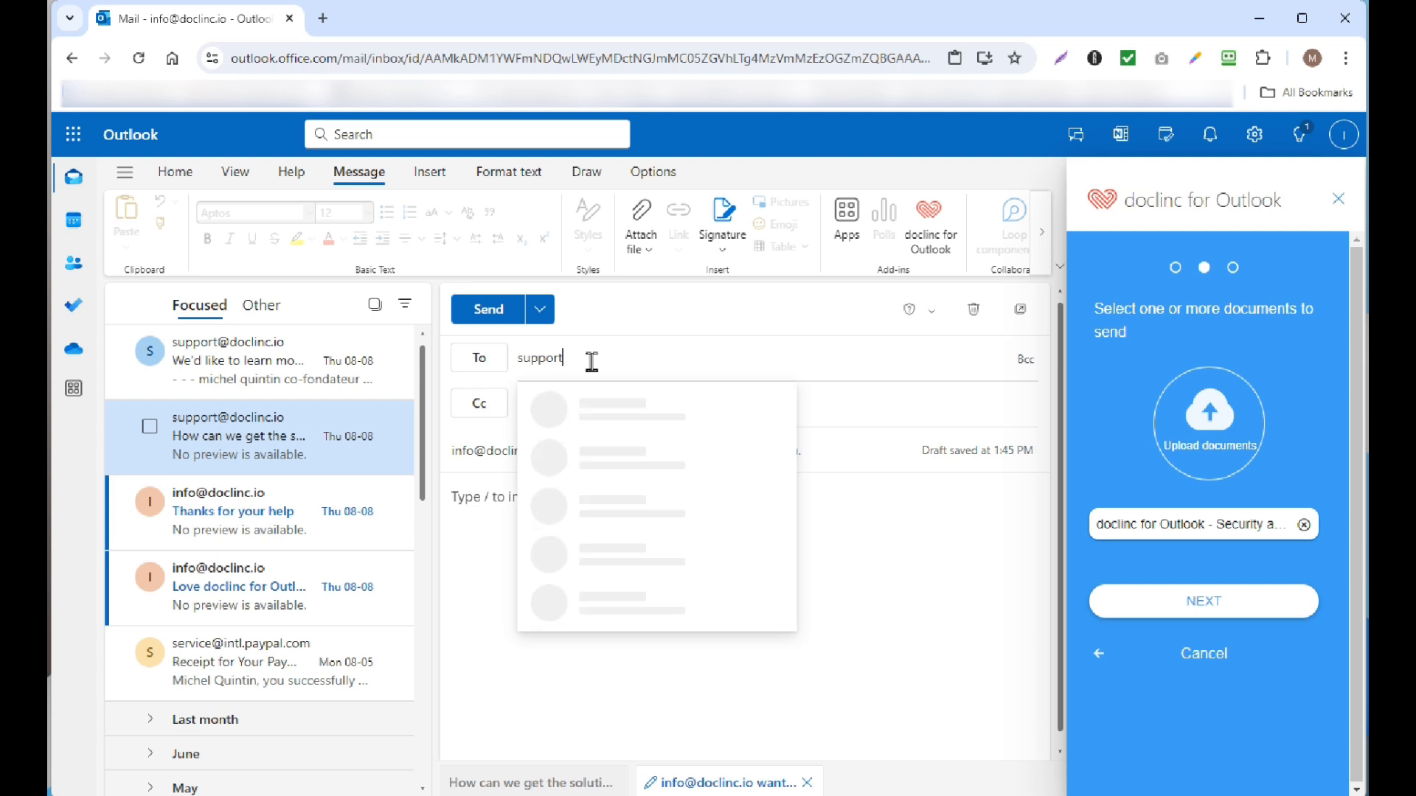
click(612, 404)
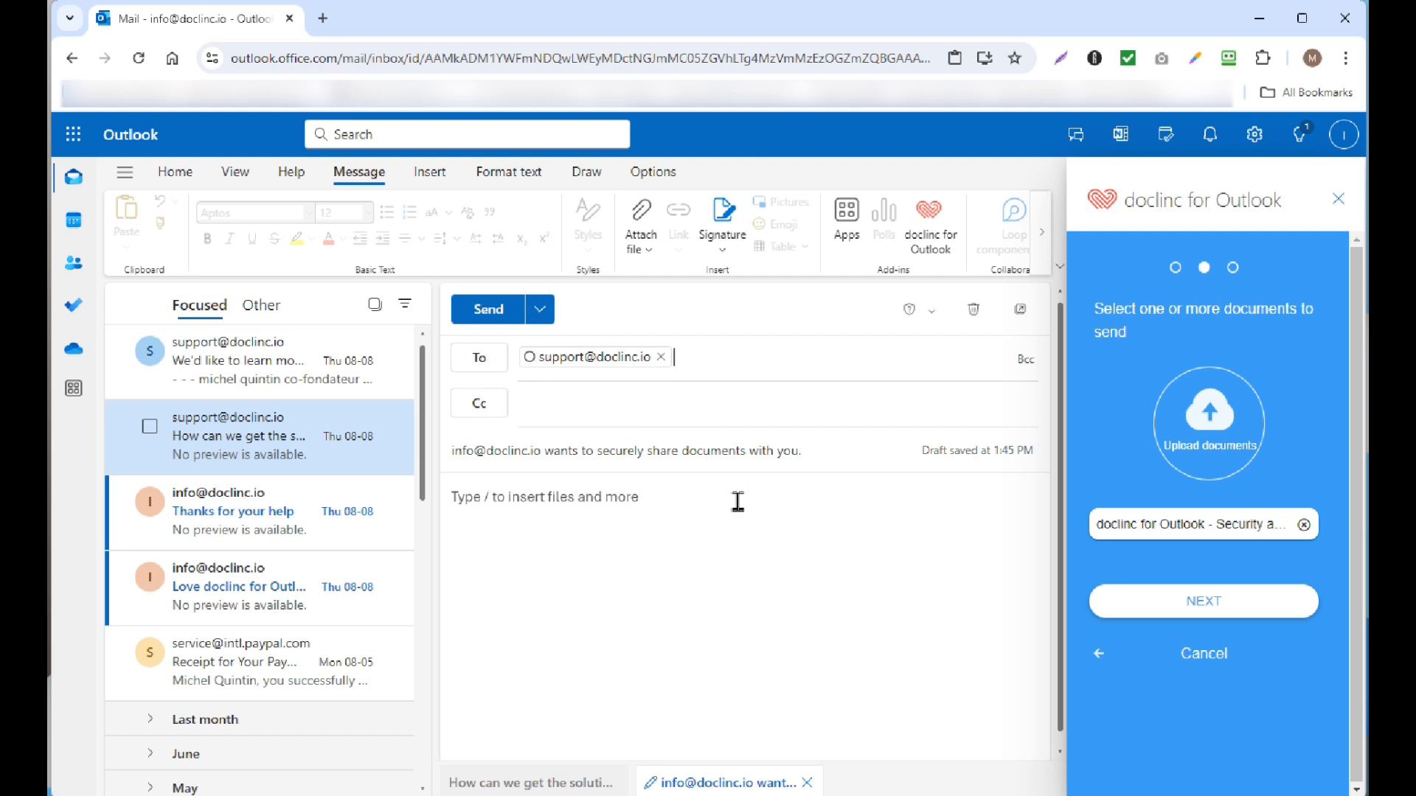
- Provide the recipient's mobile number for SMS authentication with EN as email language, and add the document-sharing message to the email body
click(462, 509)
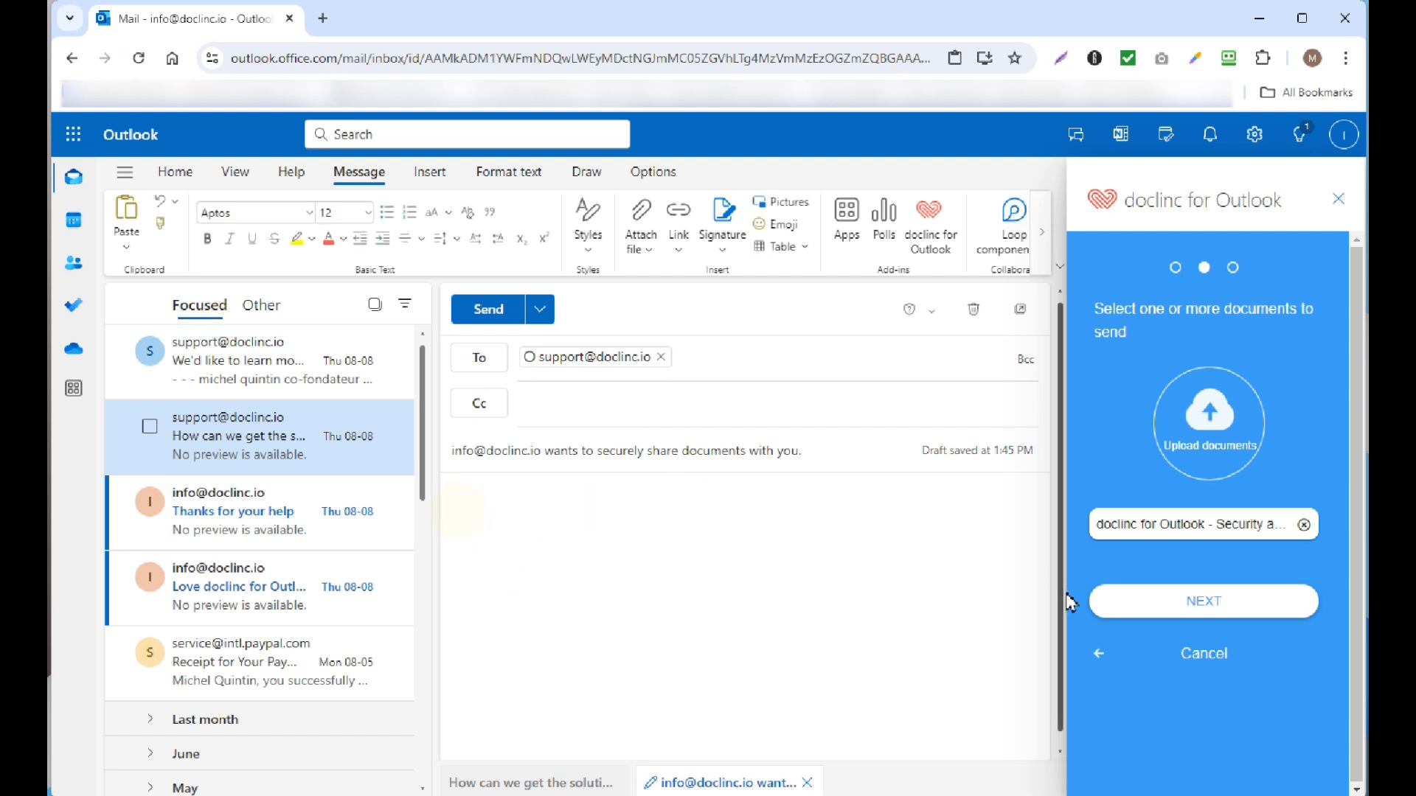
click(1216, 609)
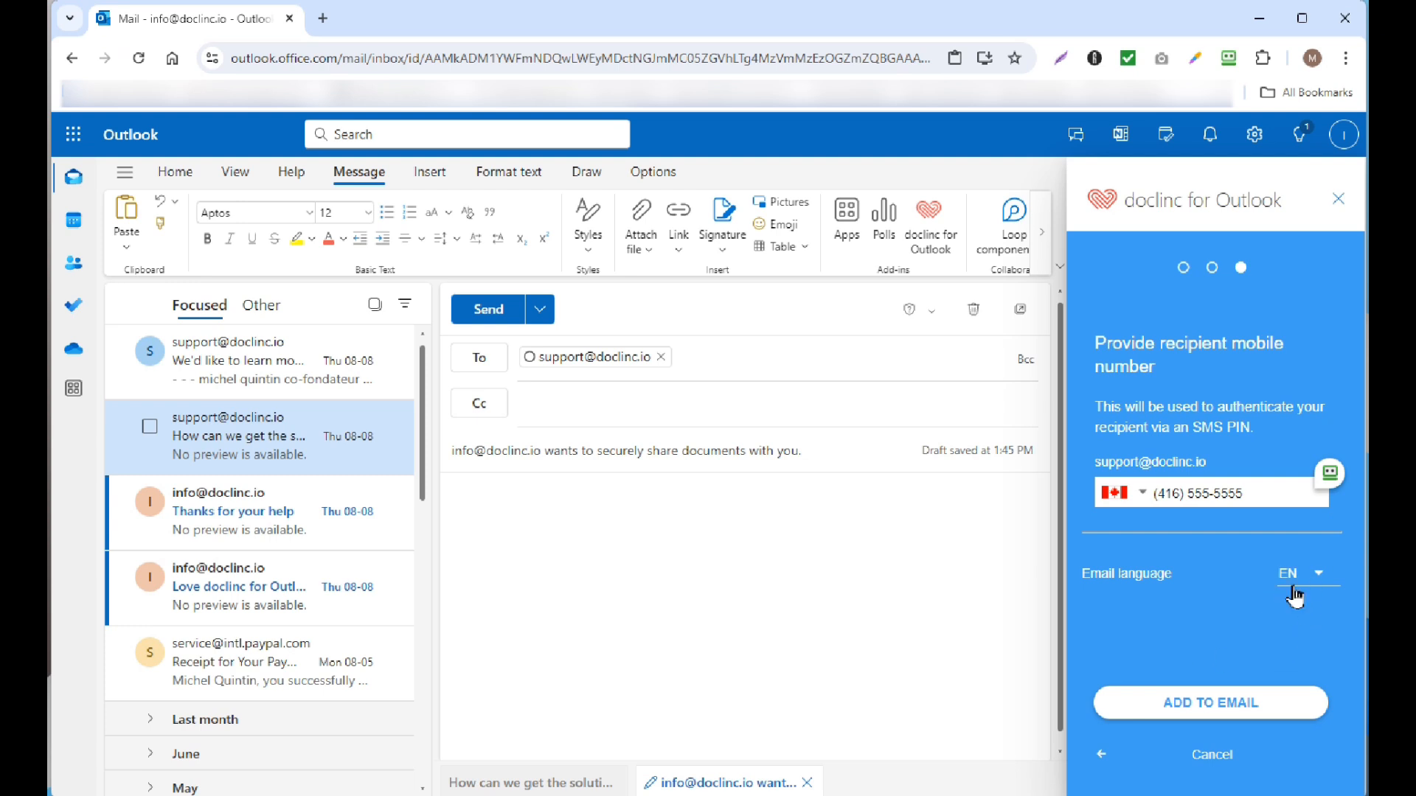
click(1226, 717)
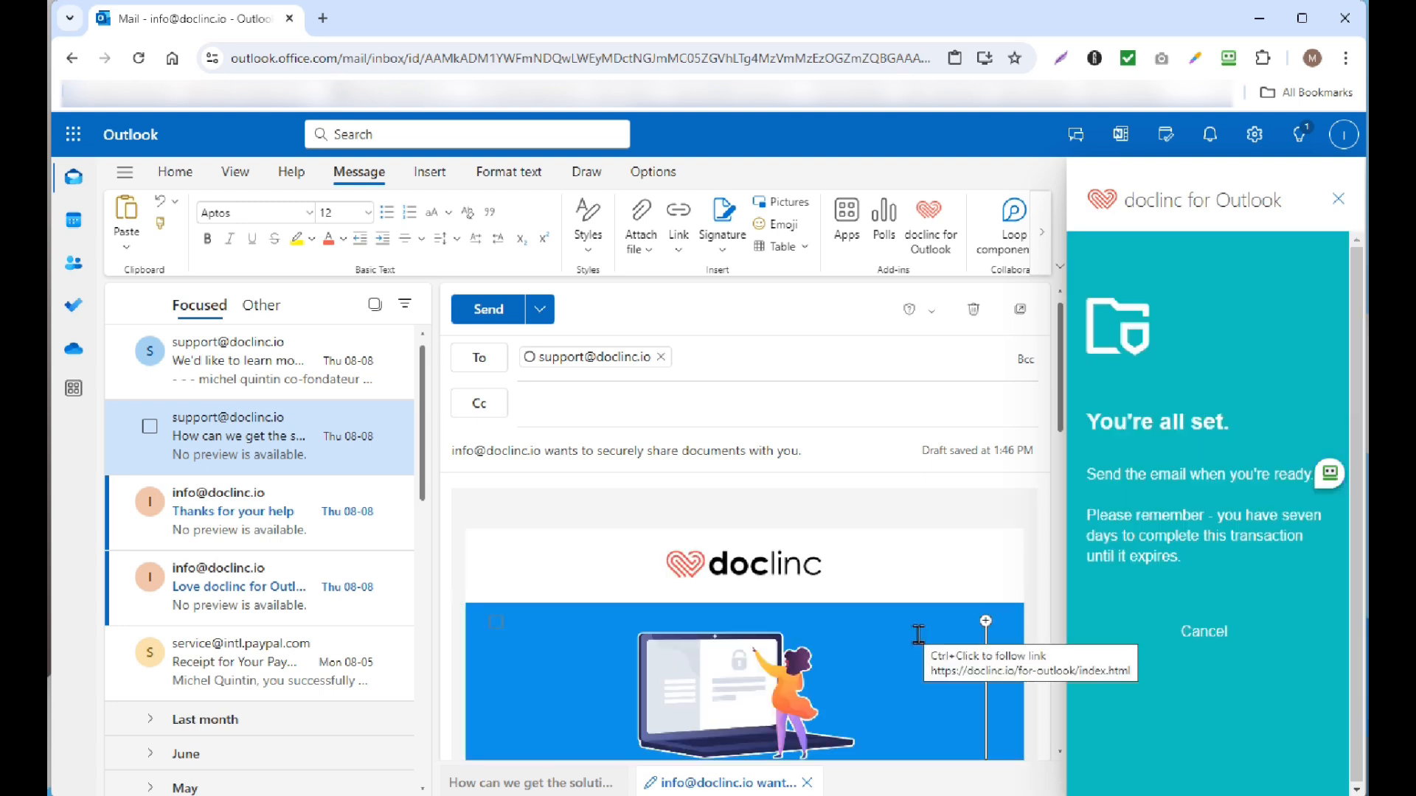
- Review the inserted doclinc message in the email body and send the email
scroll(885, 569, down, 4)
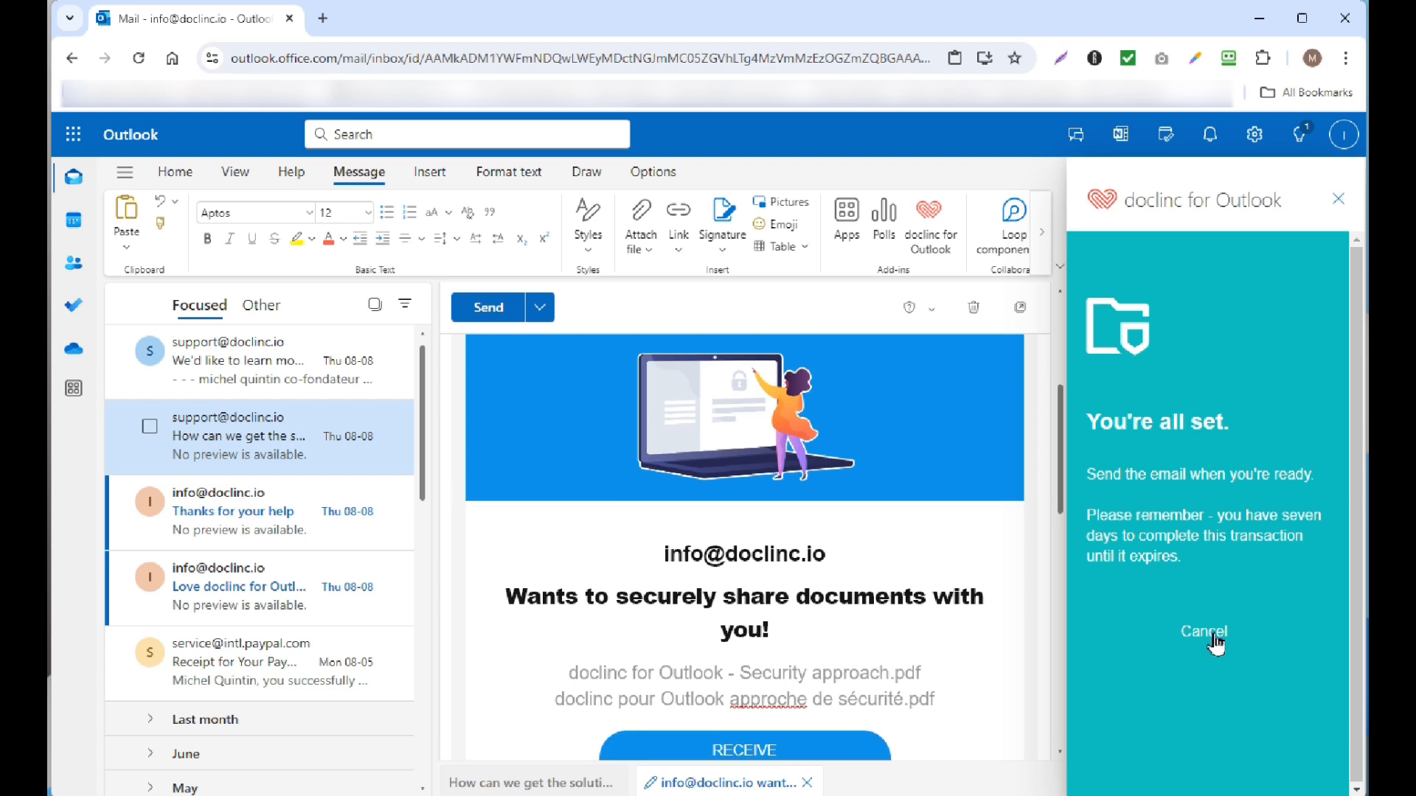
scroll(765, 610, down, 3)
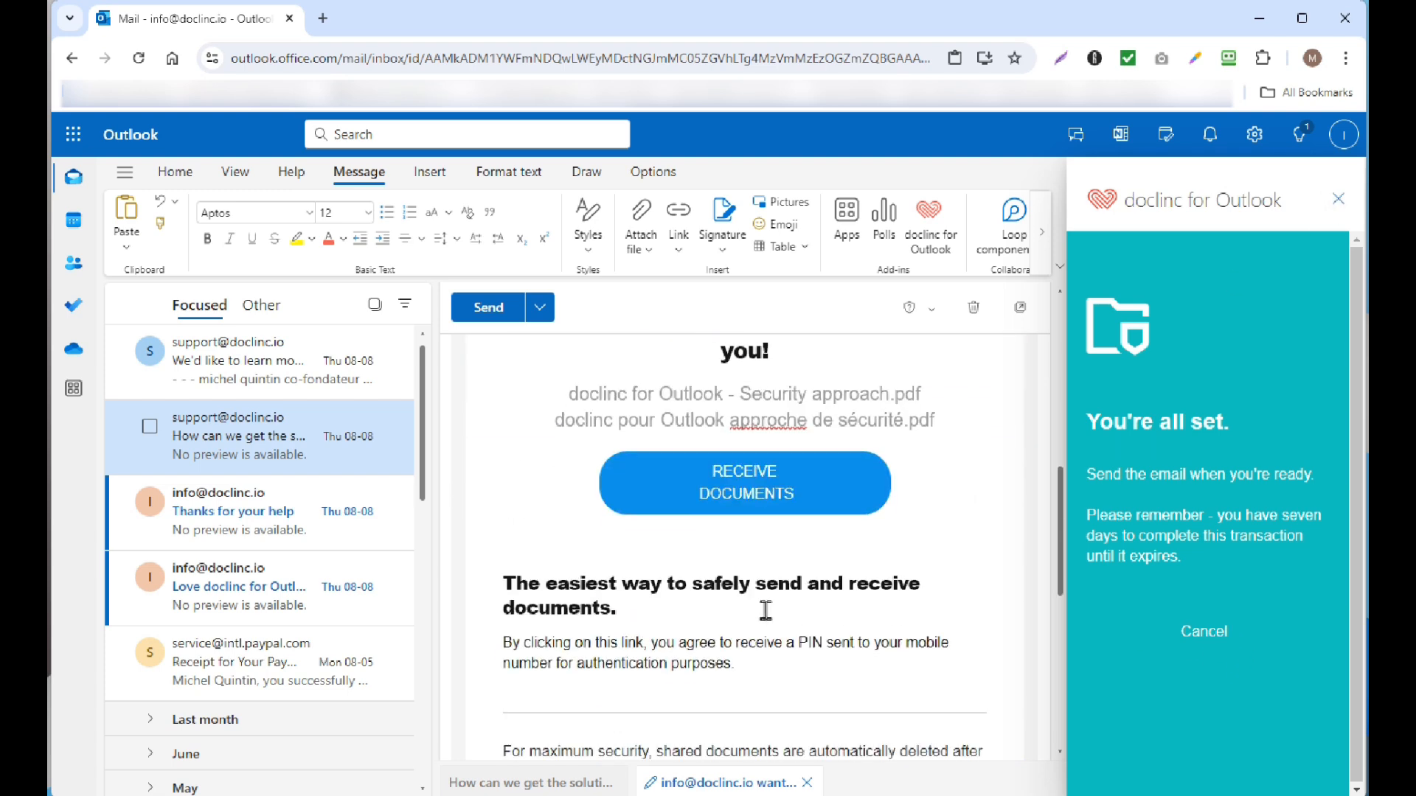
scroll(766, 611, up, 8)
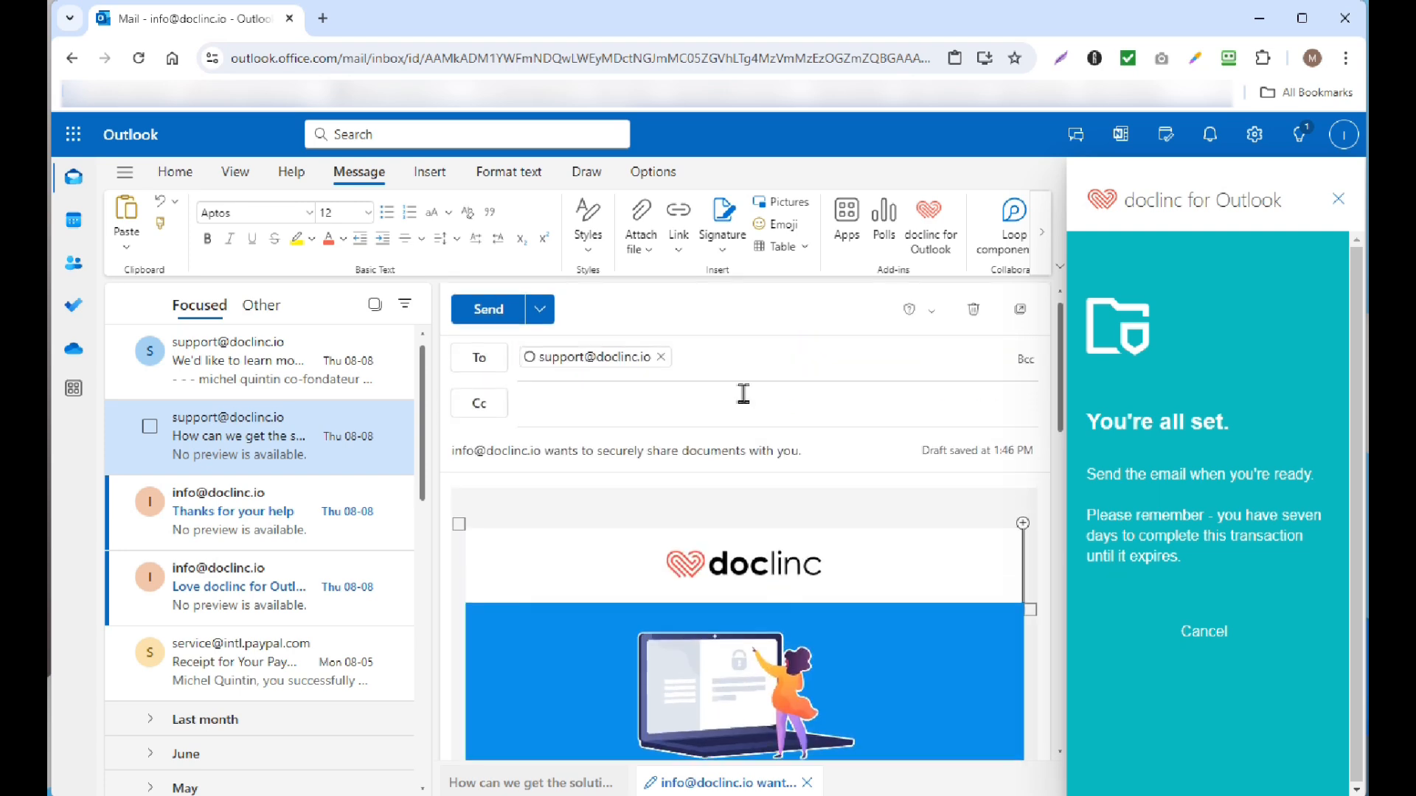
click(488, 309)
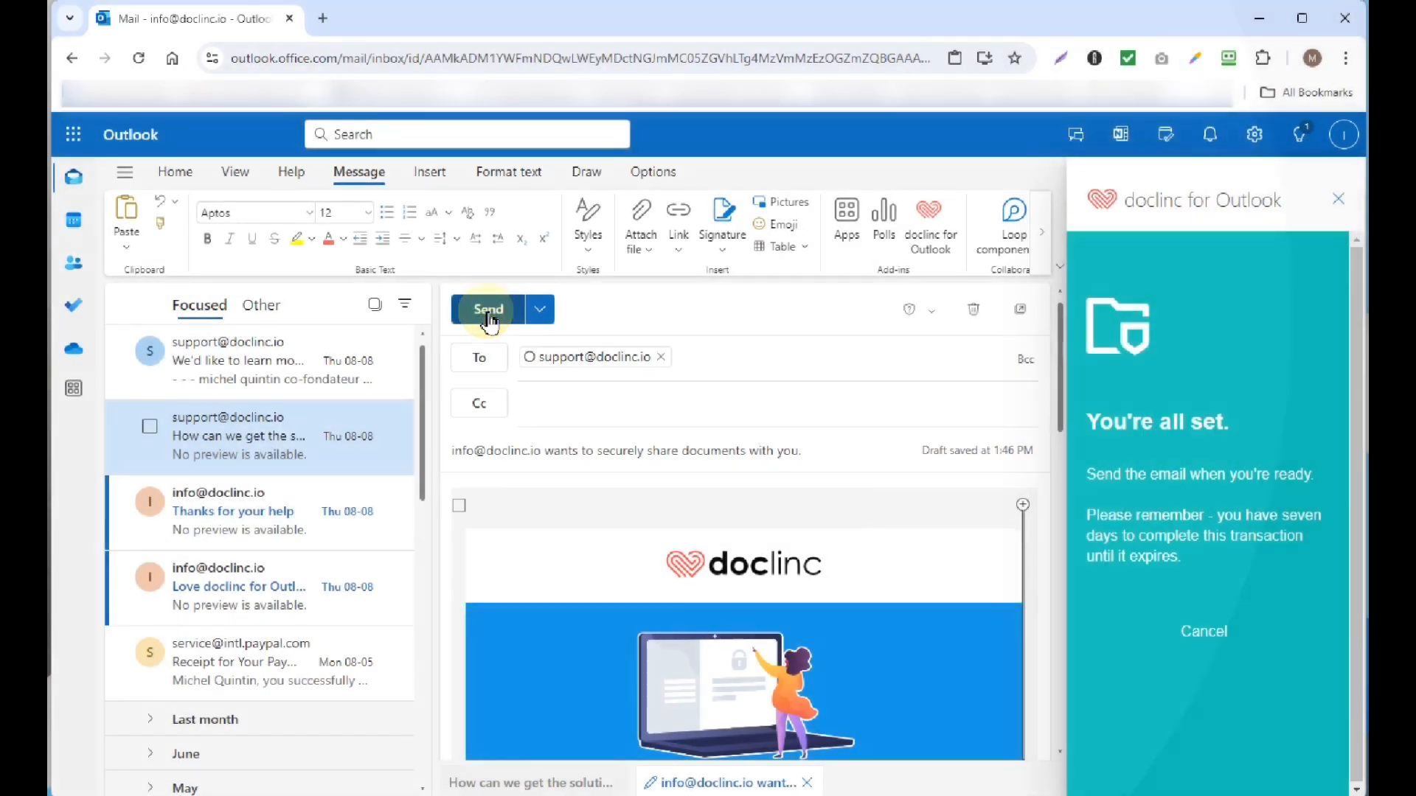
click(488, 310)
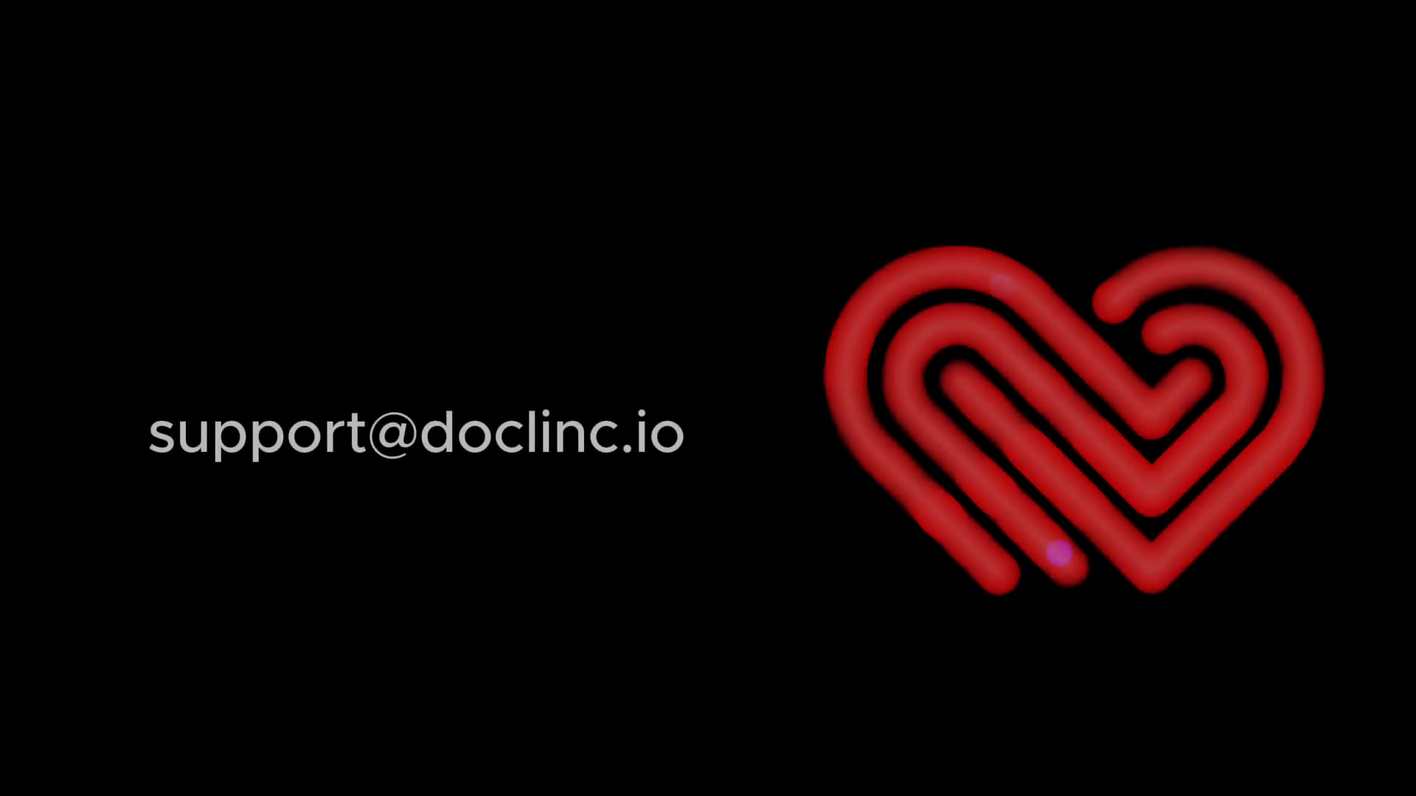